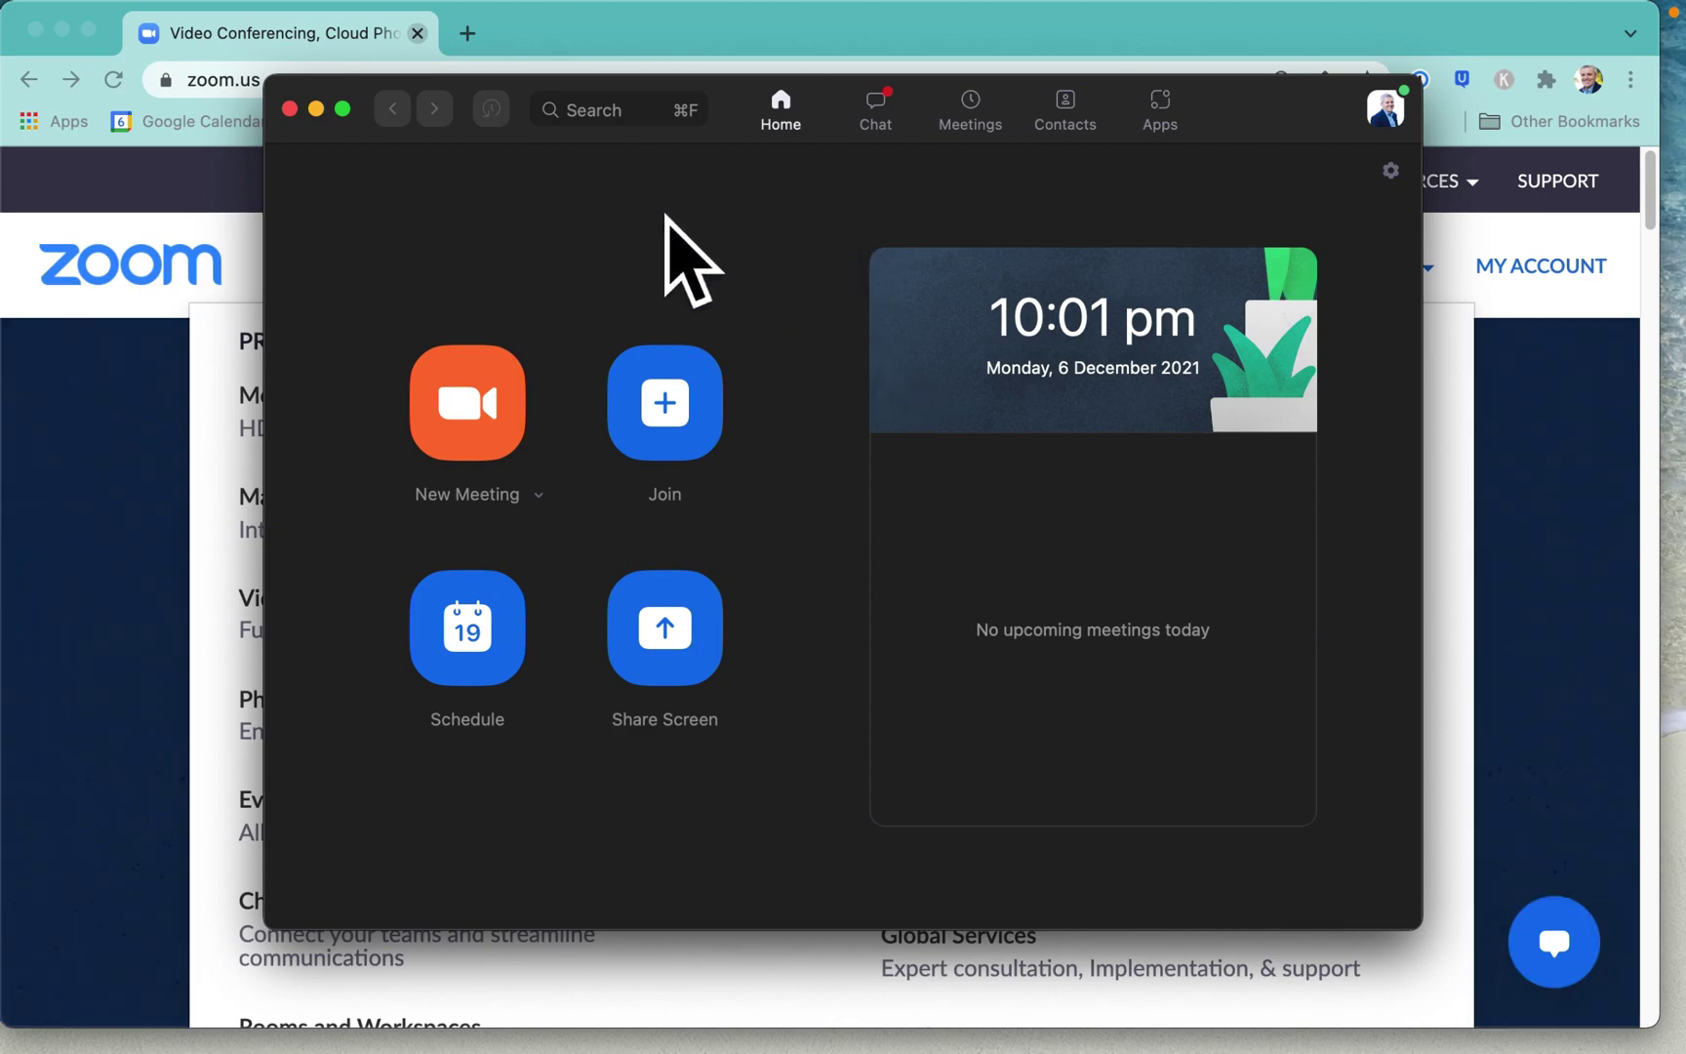
Step: Open the account's web settings from the Zoom desktop app's general preferences and review the Closed captioning options for meetings
{"action": "left_click", "coordinate": [105, 15]}
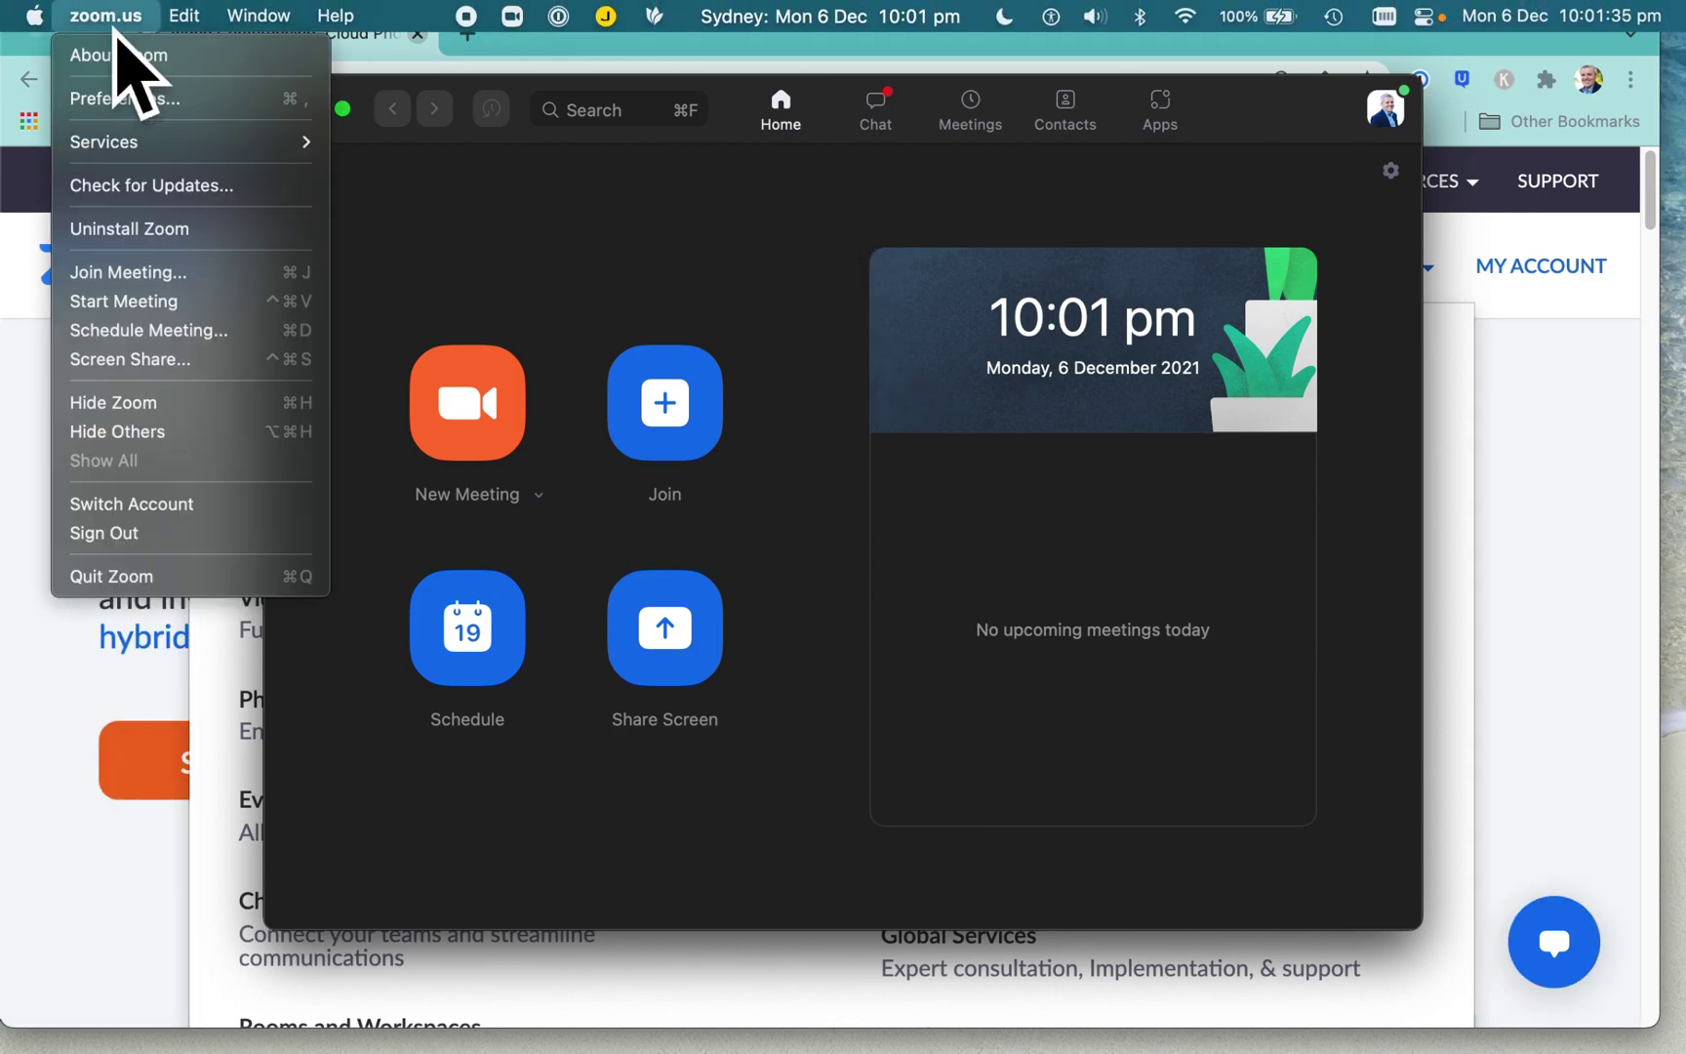
{"action": "left_click", "coordinate": [166, 105]}
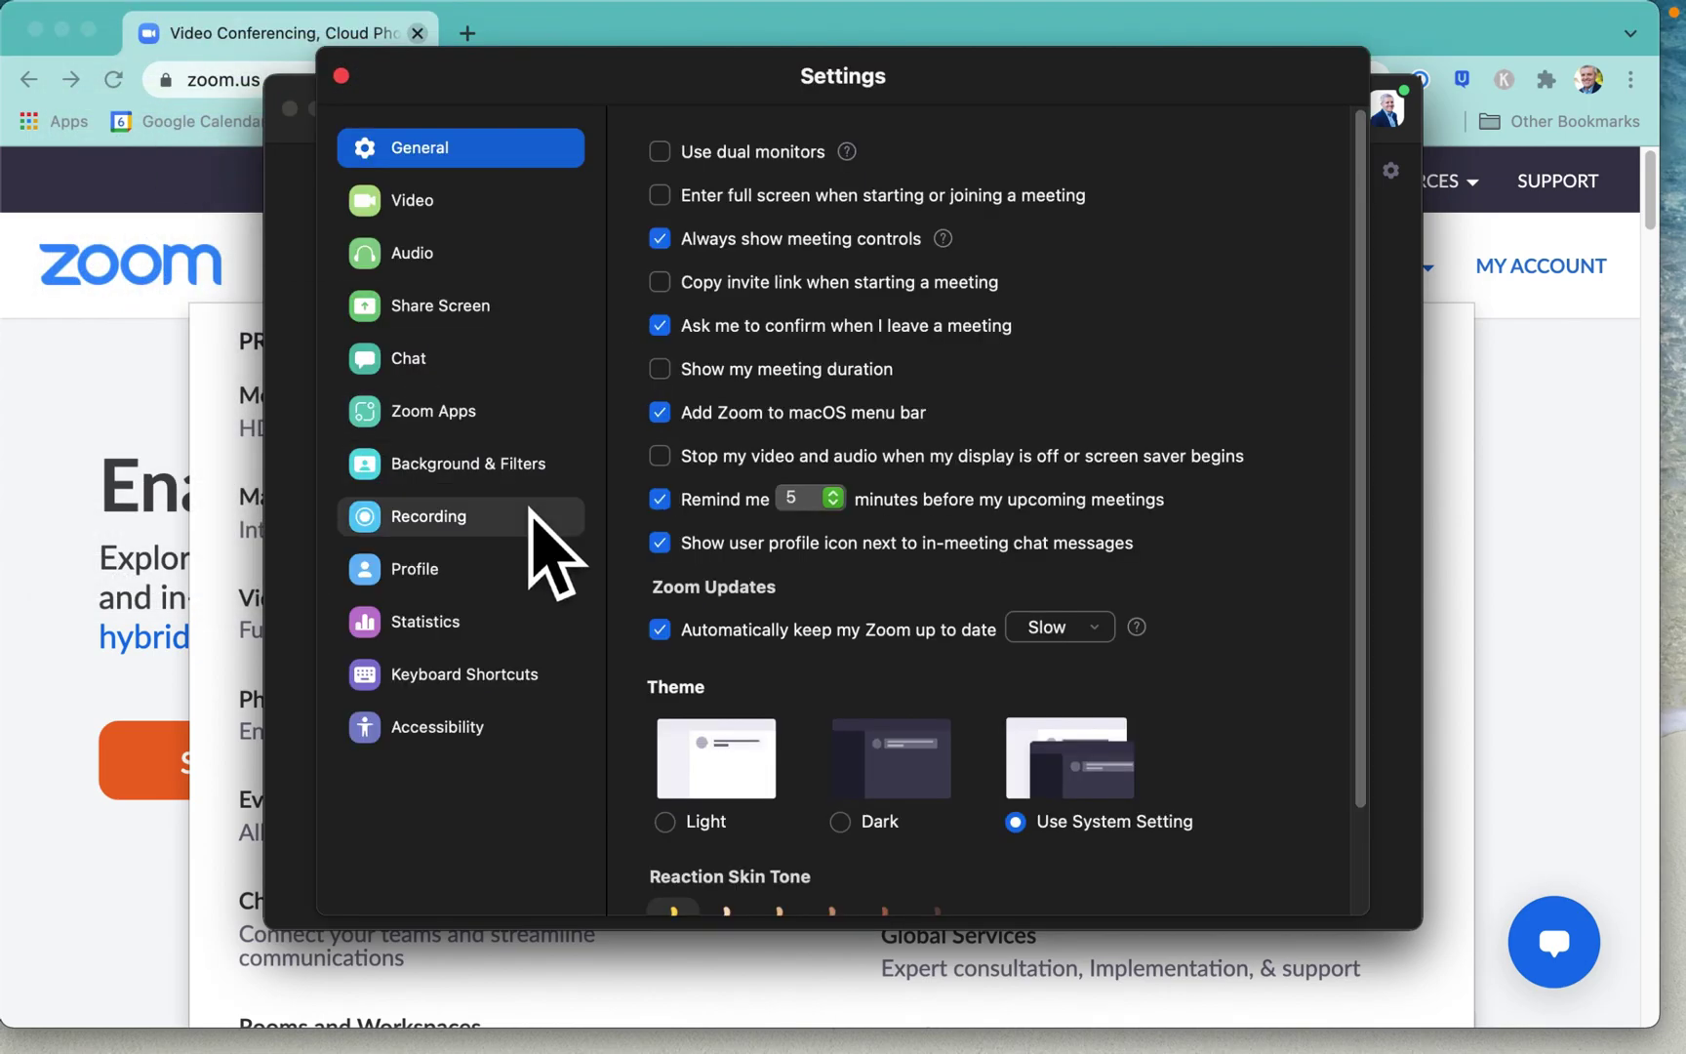
{"action": "scroll", "coordinate": [710, 784], "scroll_direction": "down", "scroll_amount": 3}
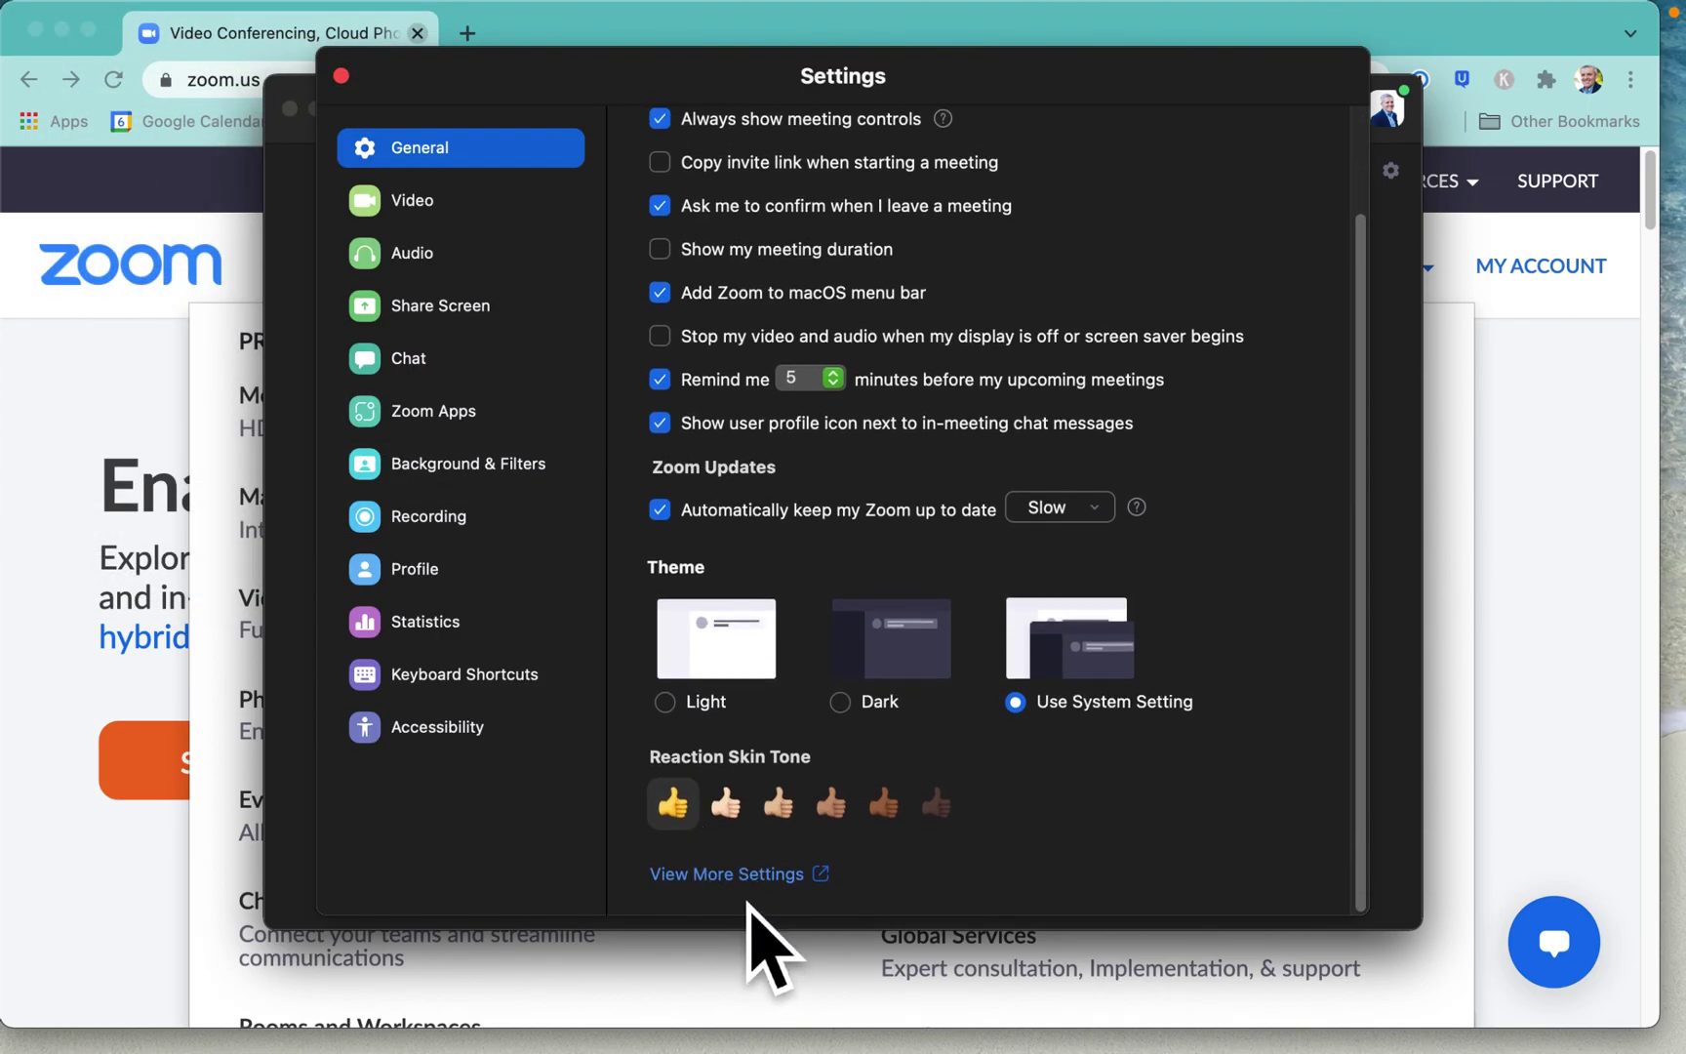
{"action": "left_click", "coordinate": [751, 883]}
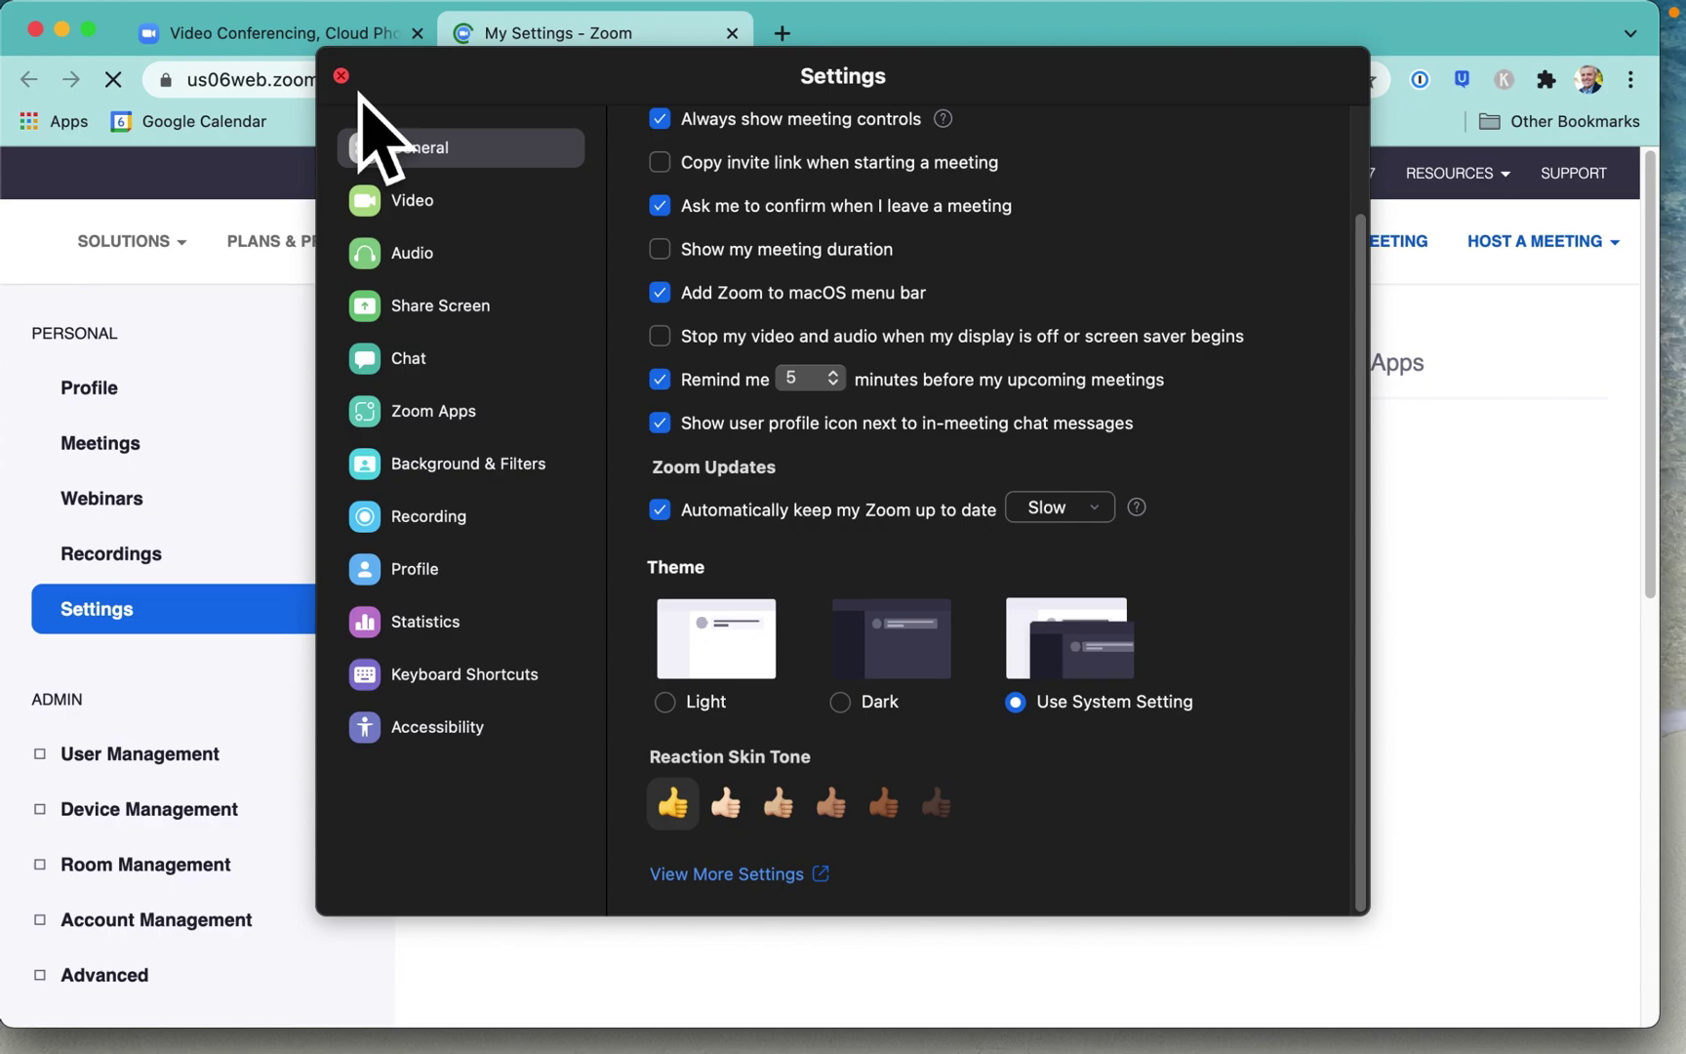
{"action": "left_click", "coordinate": [341, 76]}
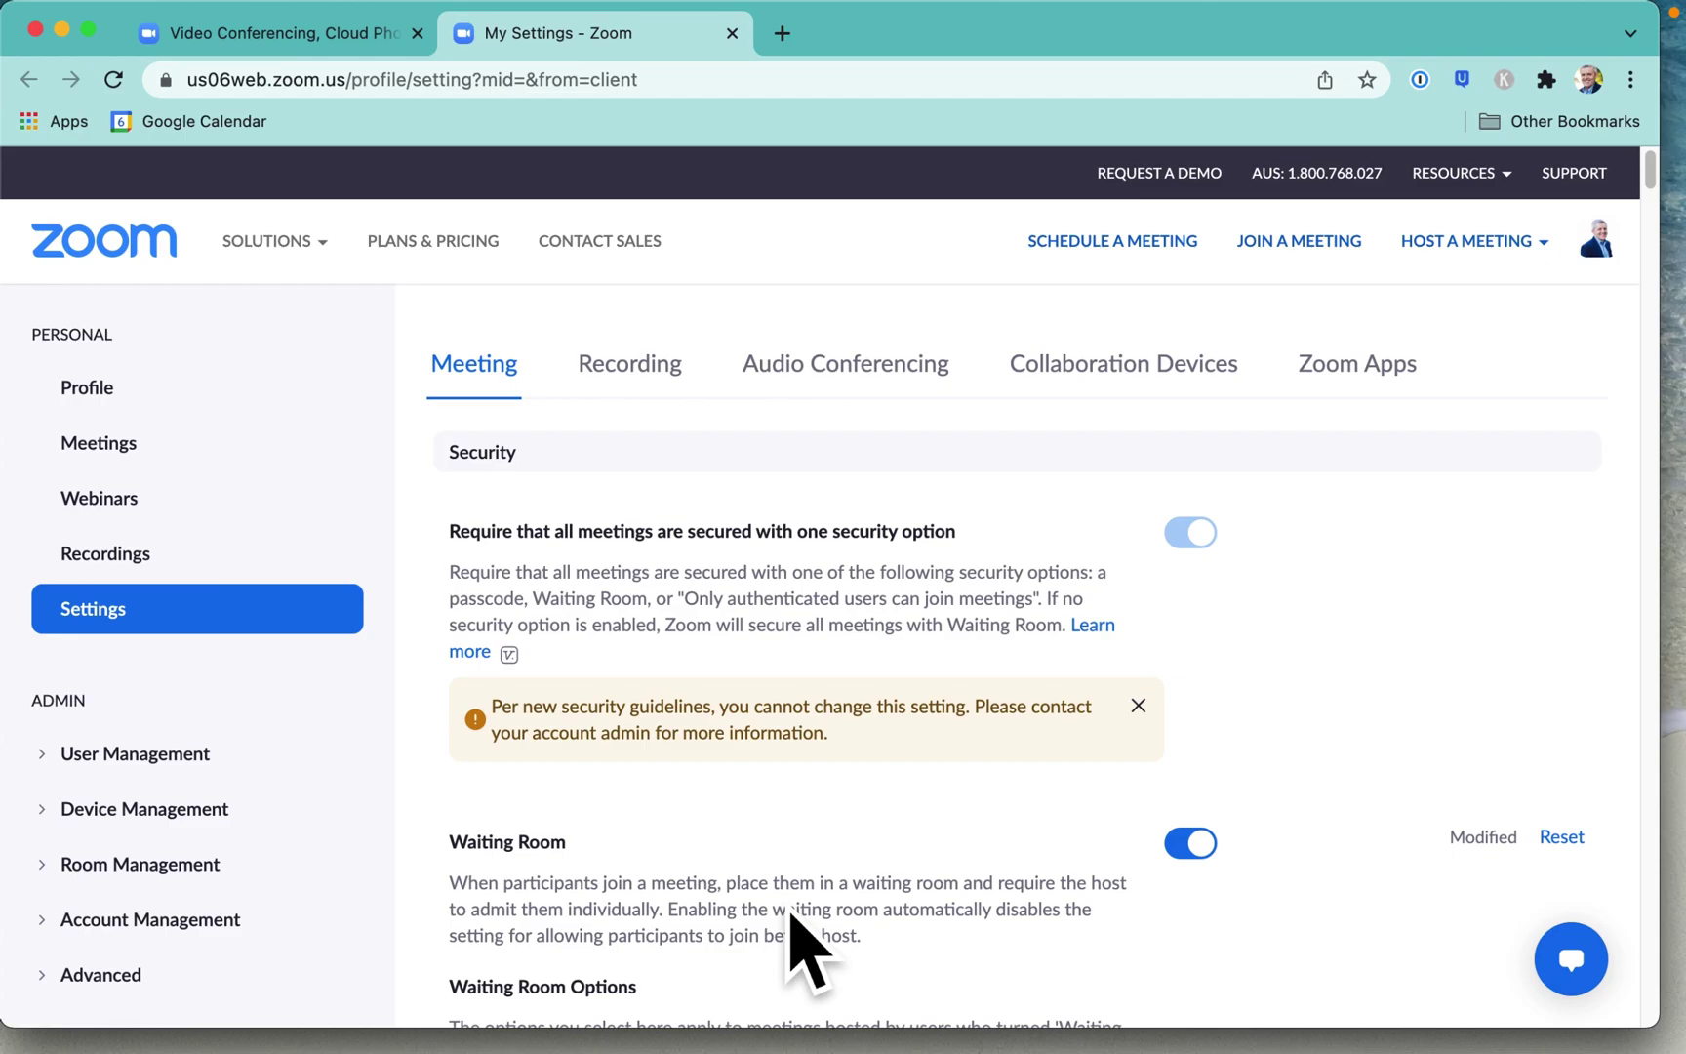
{"action": "scroll", "coordinate": [805, 951], "scroll_direction": "down", "scroll_amount": 15}
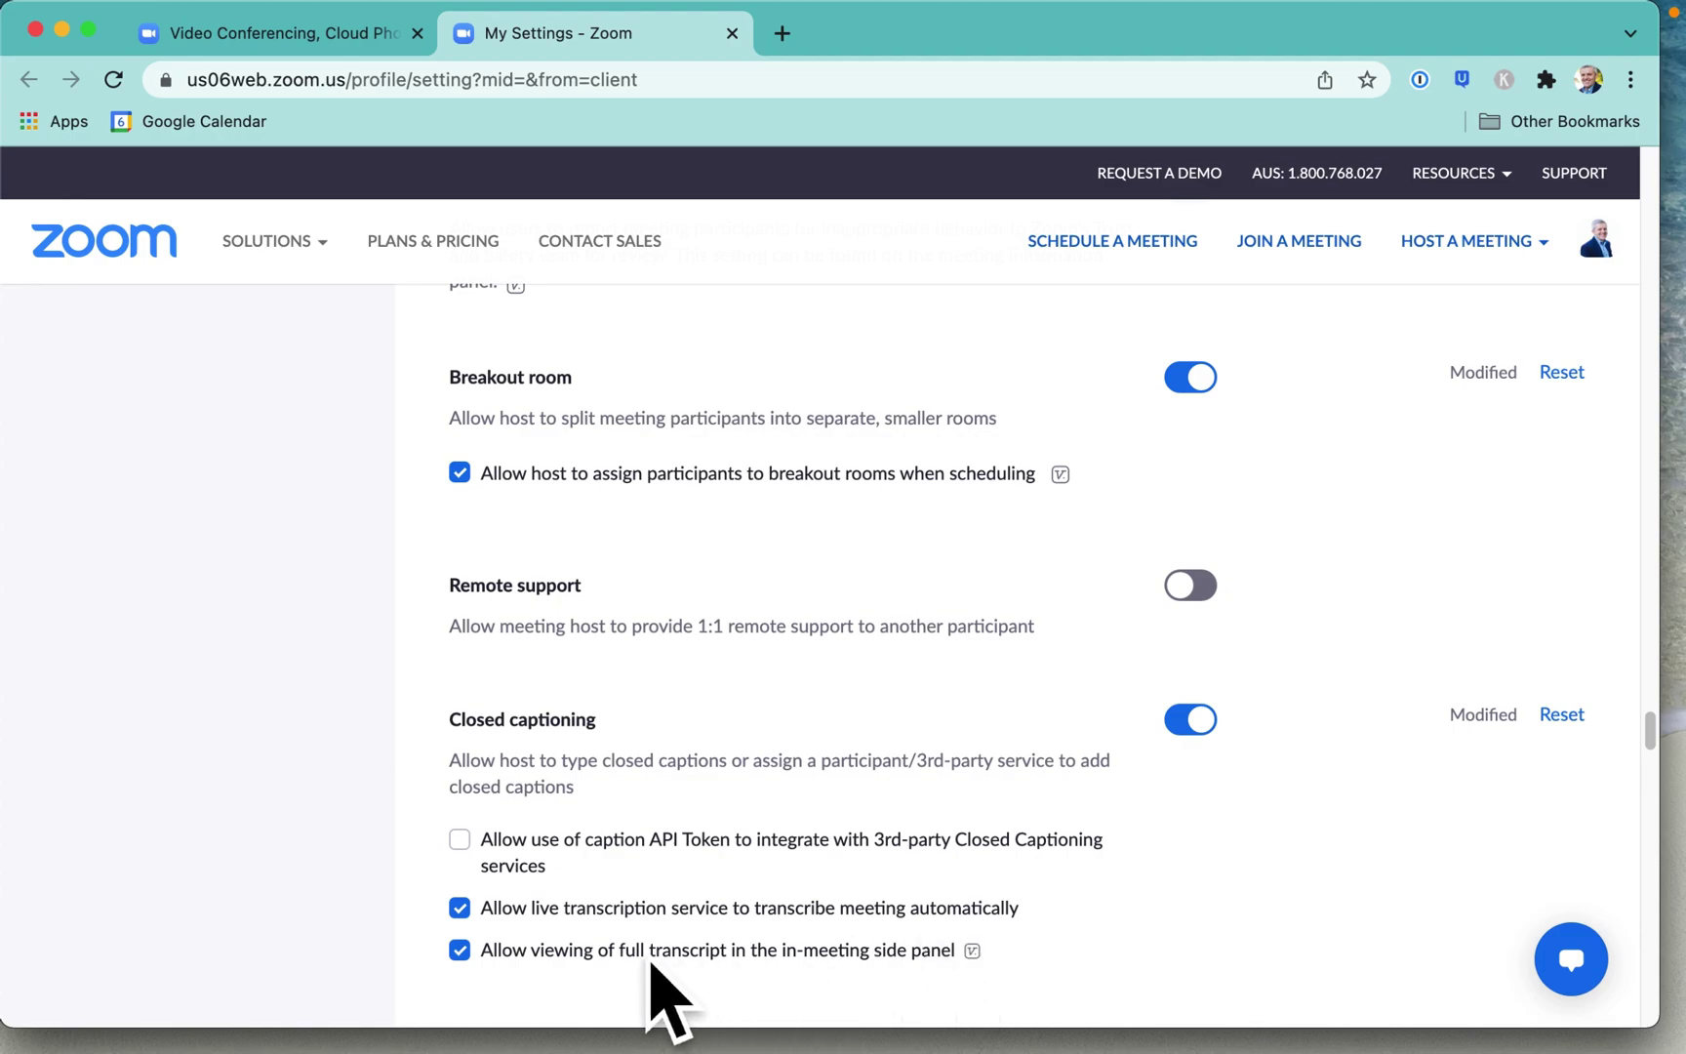
{"action": "scroll", "coordinate": [667, 990], "scroll_direction": "down", "scroll_amount": 2}
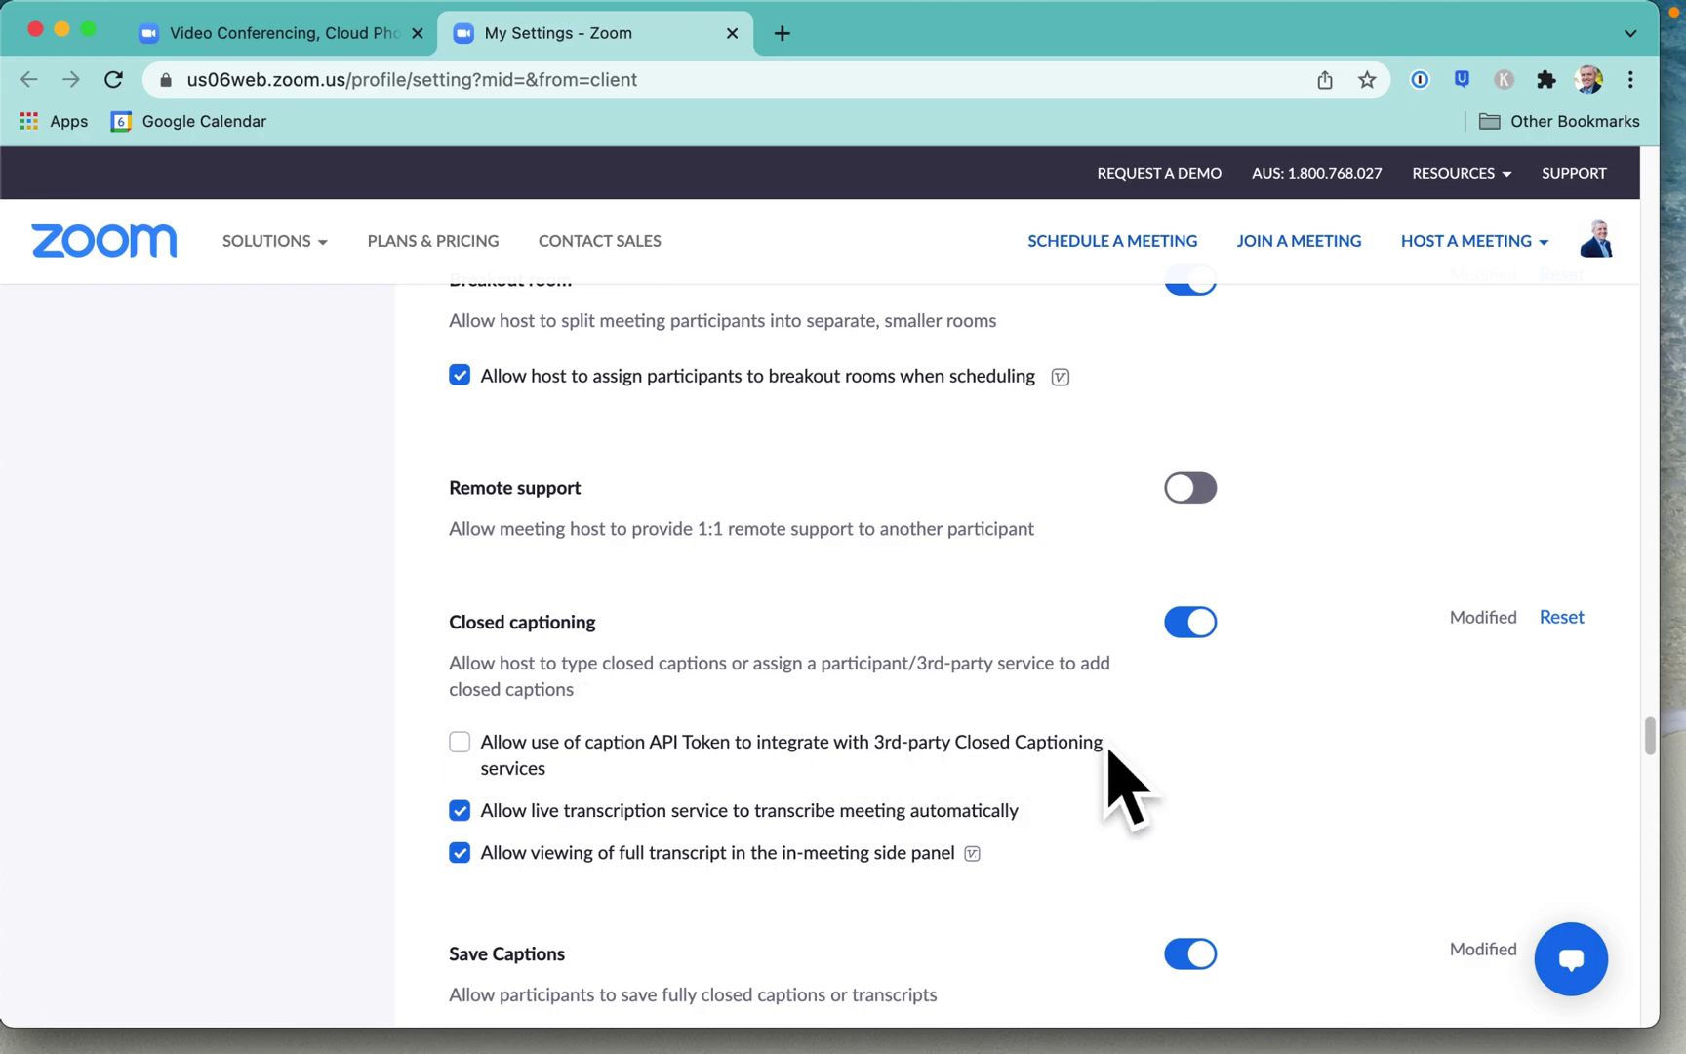
Step: Reload the zoom.us home page and host a new meeting with video off, launching it in the Zoom desktop app
{"action": "left_click", "coordinate": [283, 33]}
{"action": "left_click", "coordinate": [377, 80]}
{"action": "key", "text": "Return"}
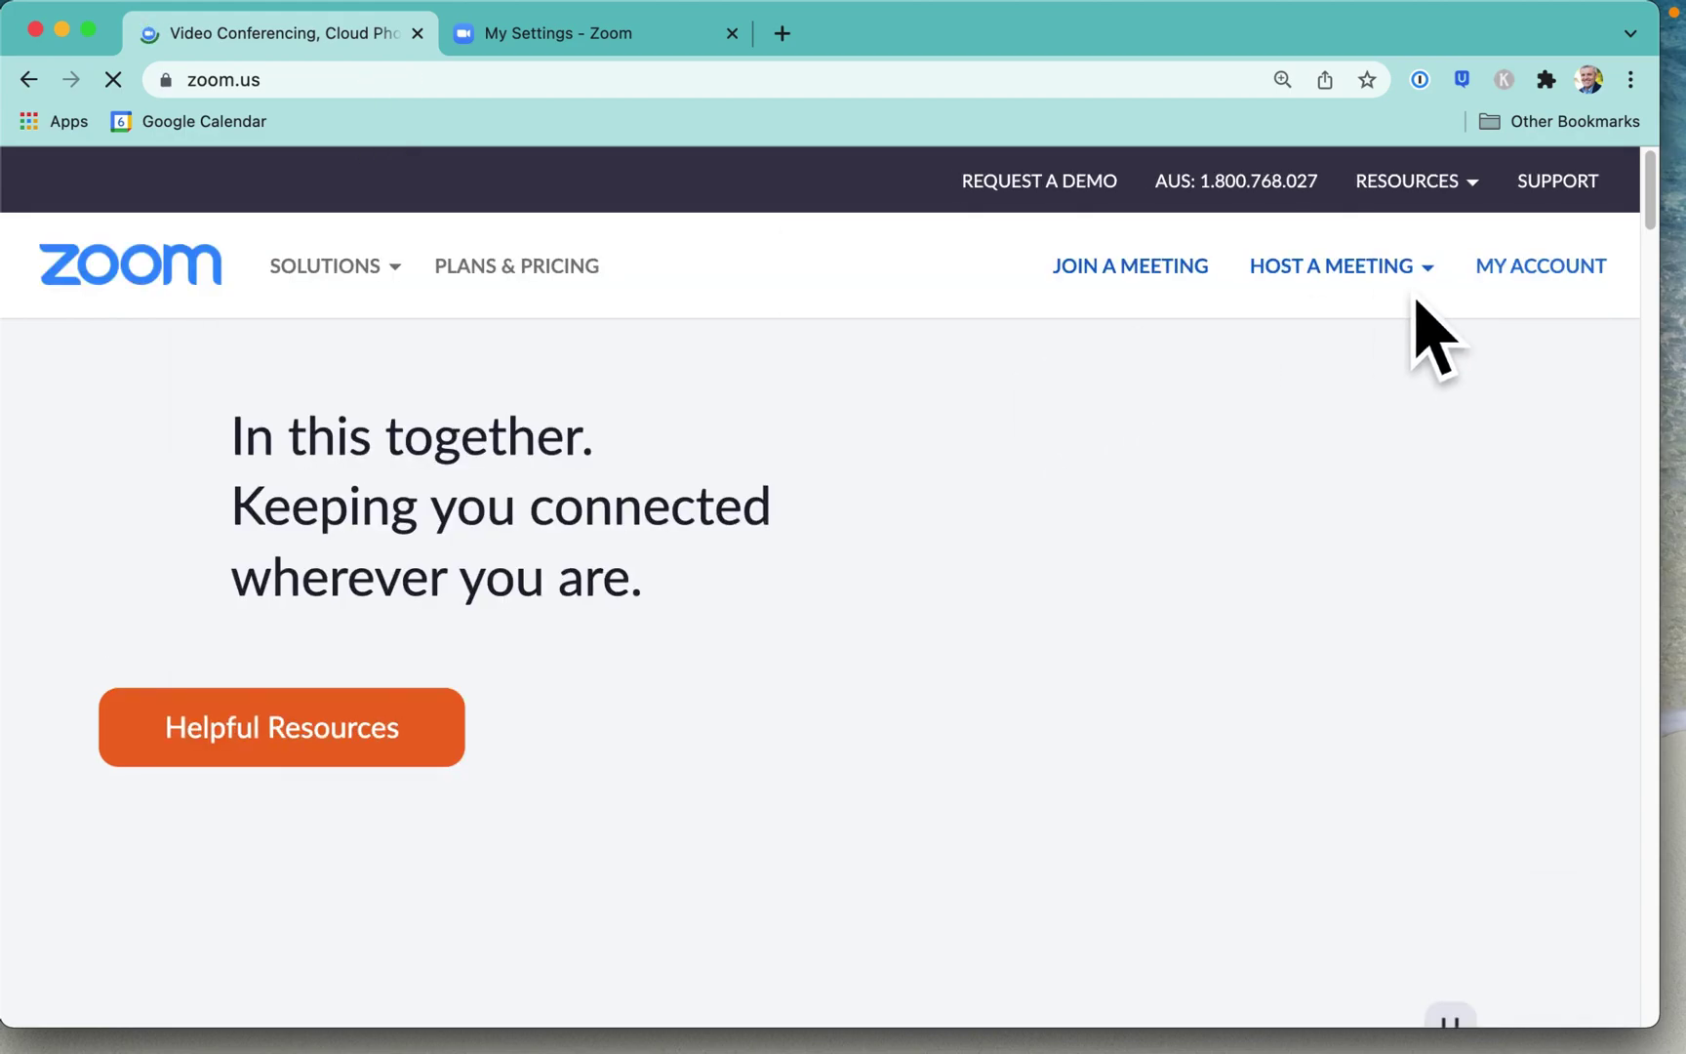
{"action": "mouse_move", "coordinate": [1456, 310]}
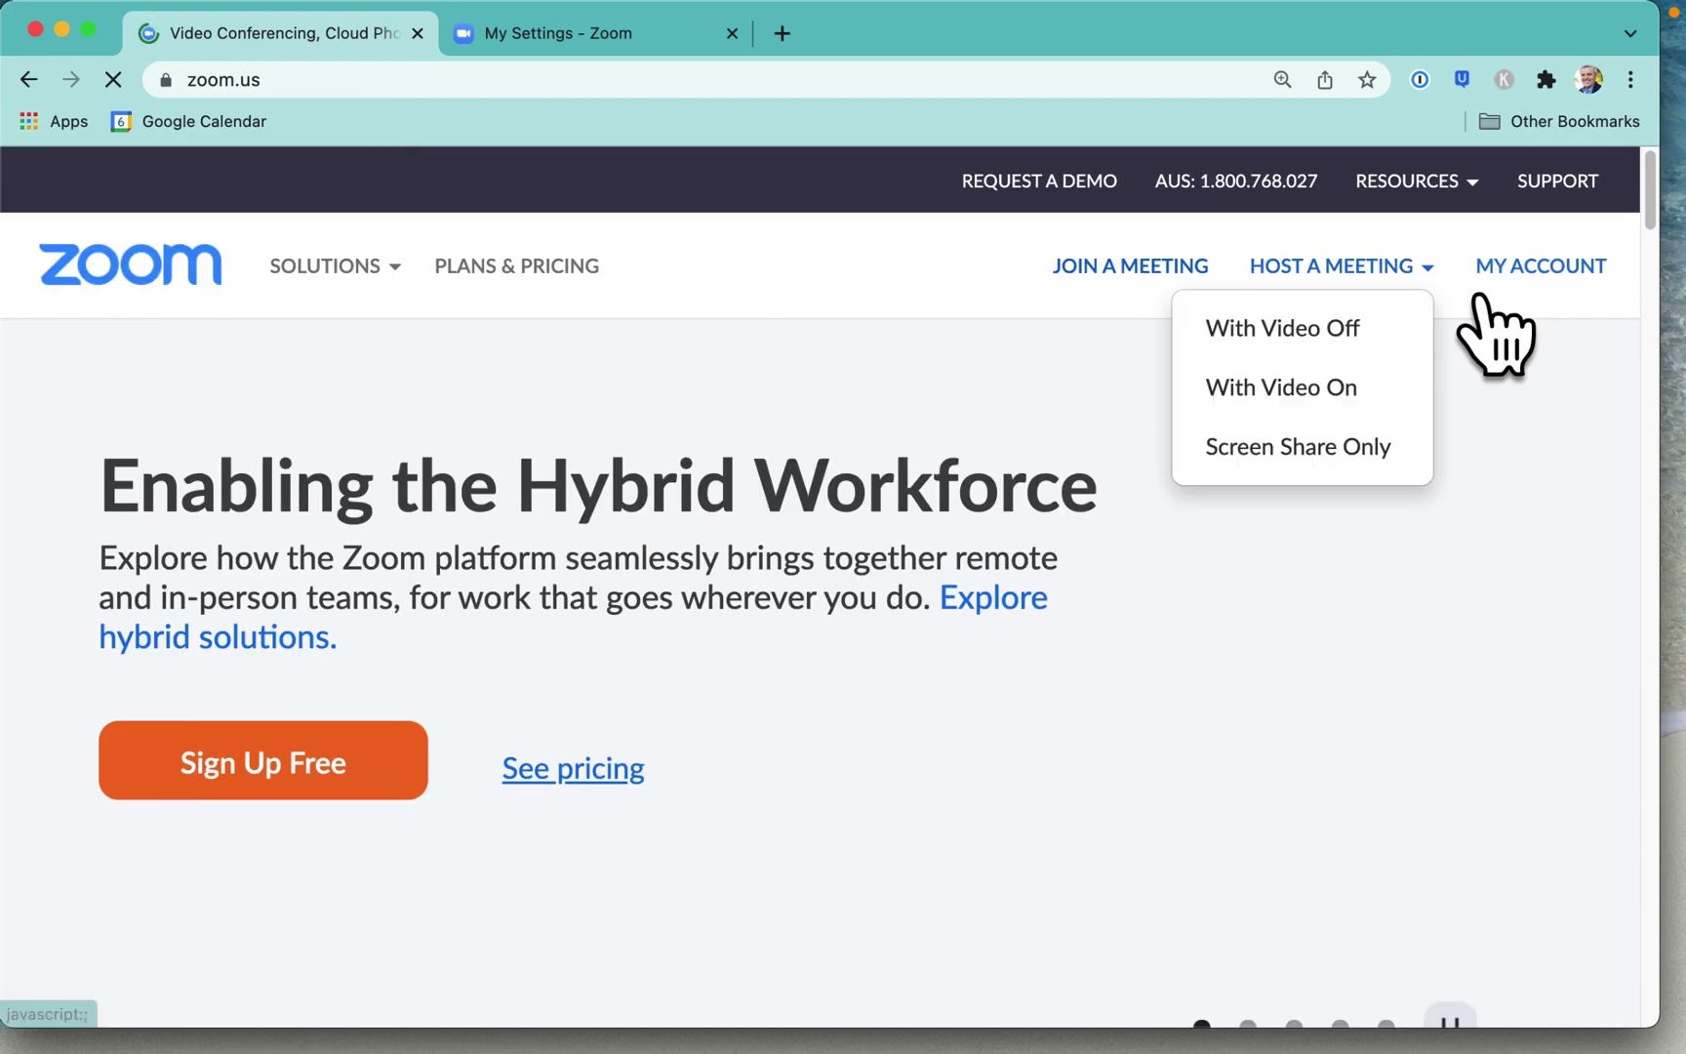
{"action": "left_click", "coordinate": [1371, 341]}
{"action": "left_click", "coordinate": [1079, 315]}
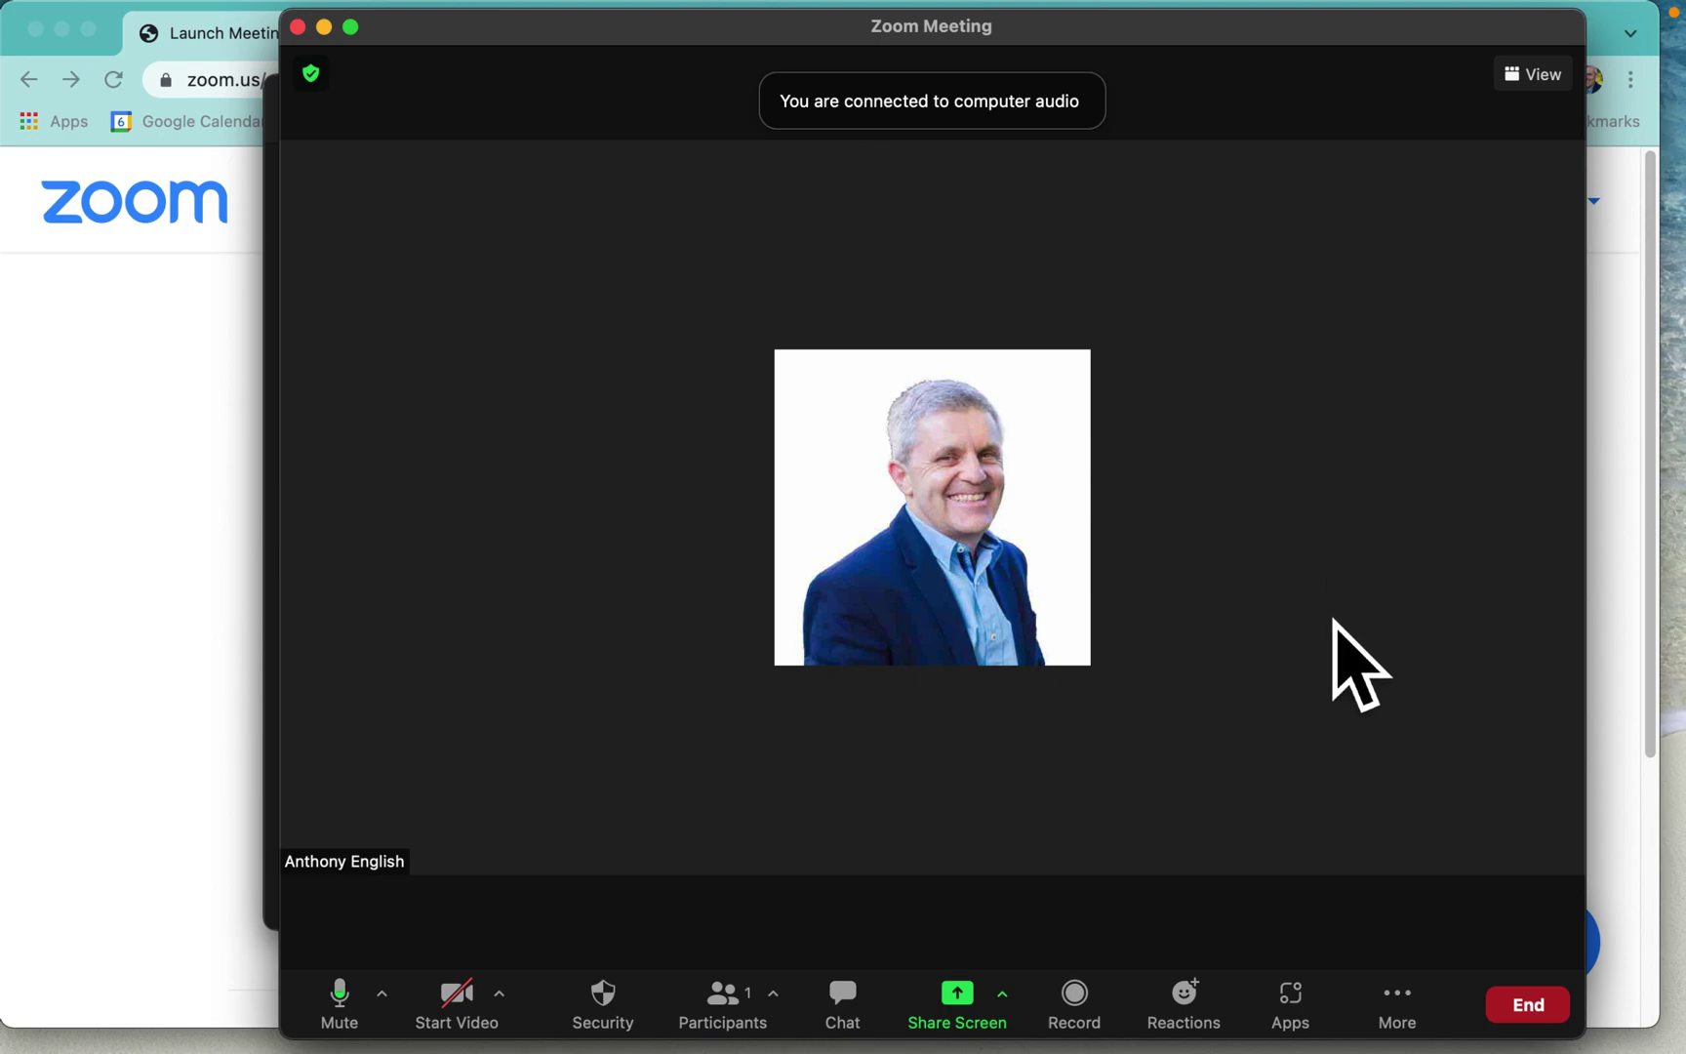
Step: Enable Live Transcription for the running meeting
{"action": "left_click", "coordinate": [1421, 1017]}
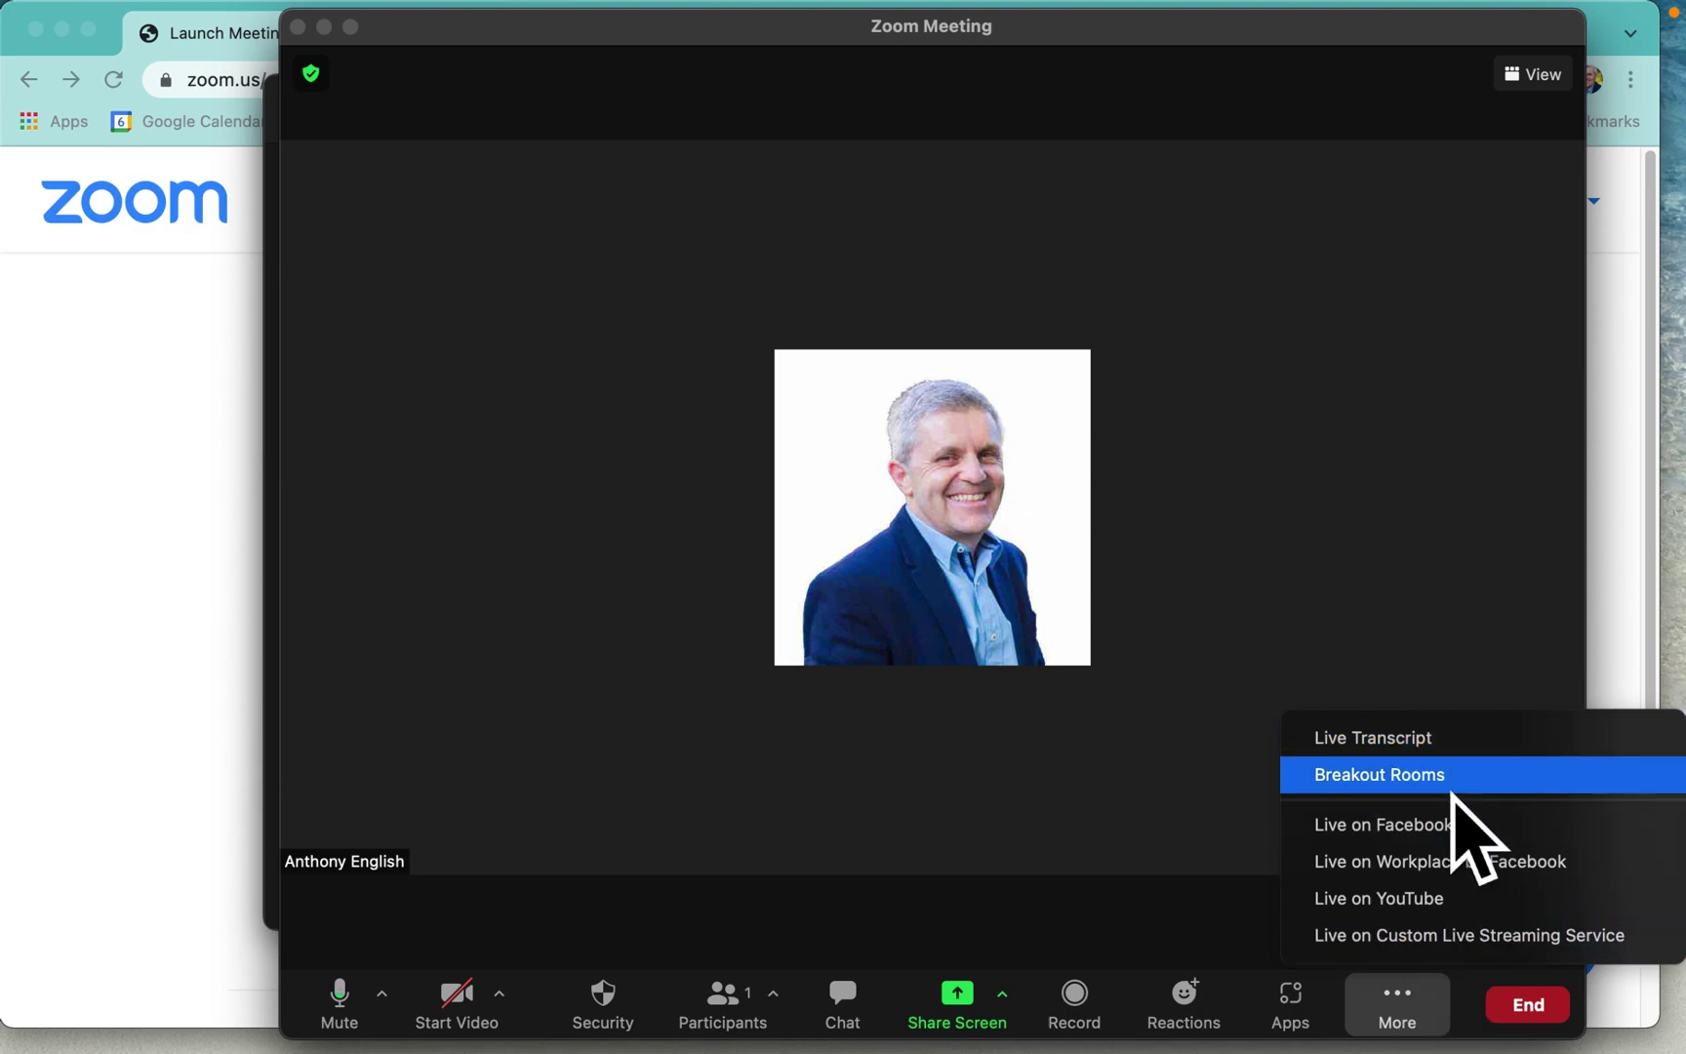
{"action": "left_click", "coordinate": [1438, 748]}
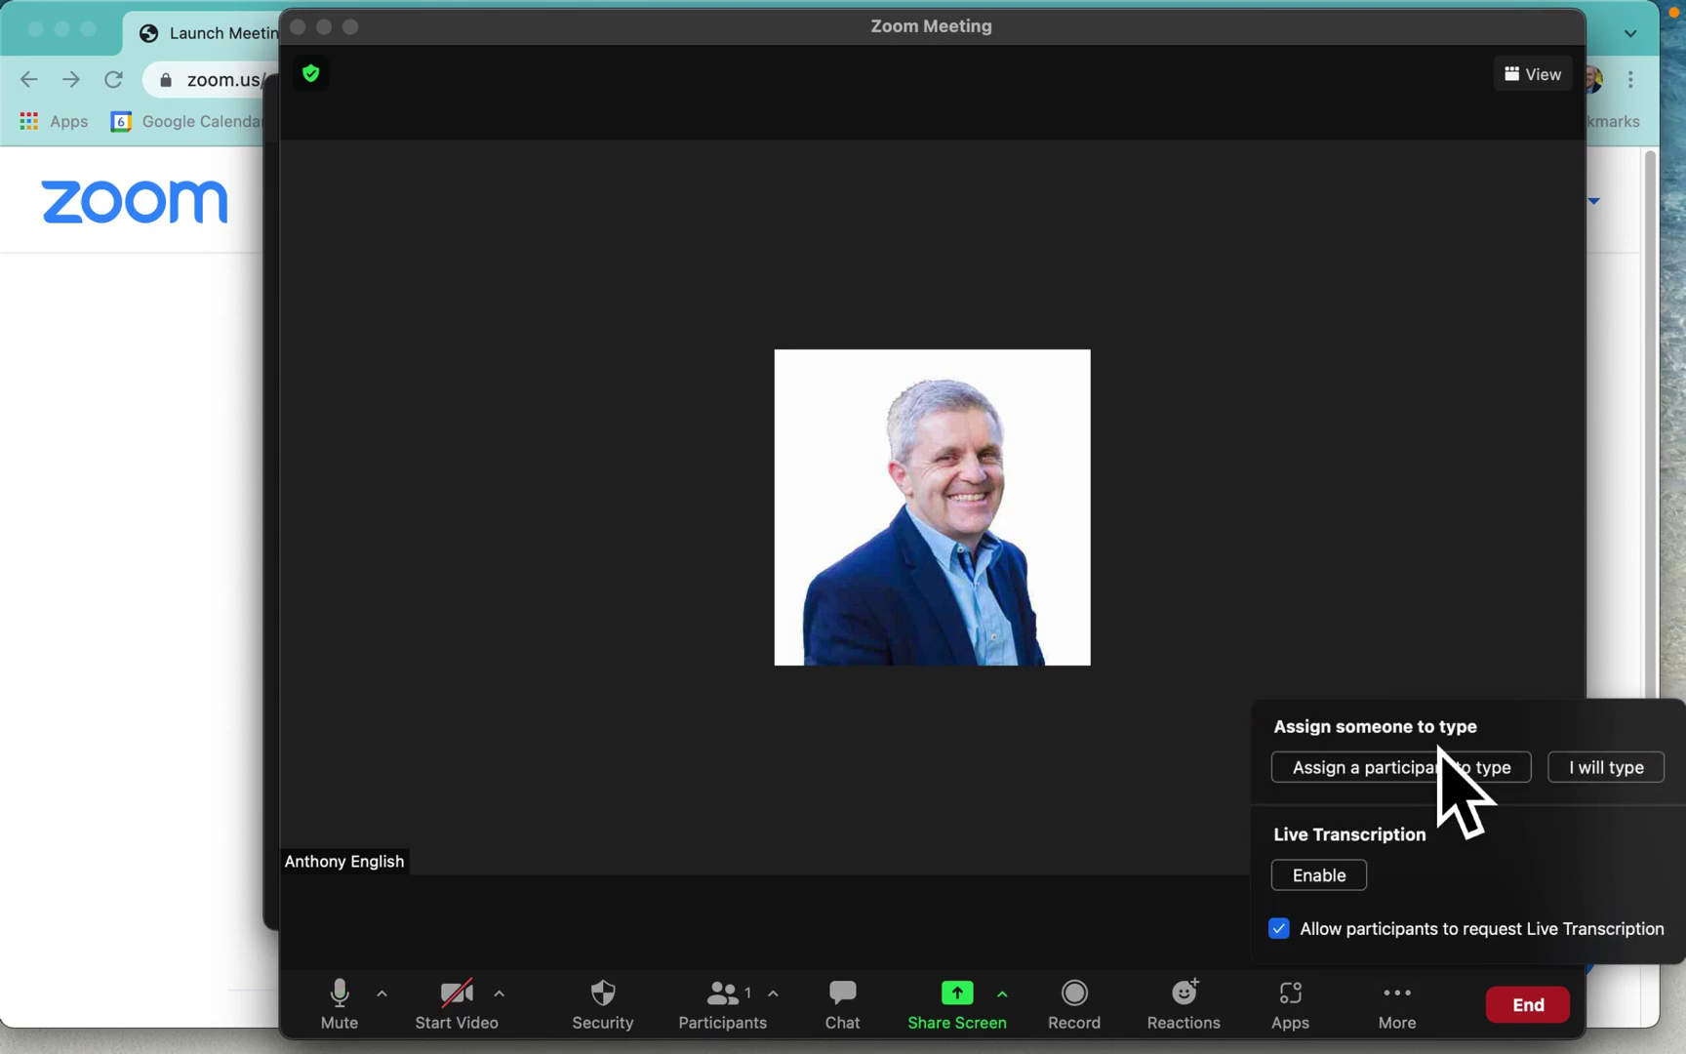
{"action": "left_click", "coordinate": [1344, 886]}
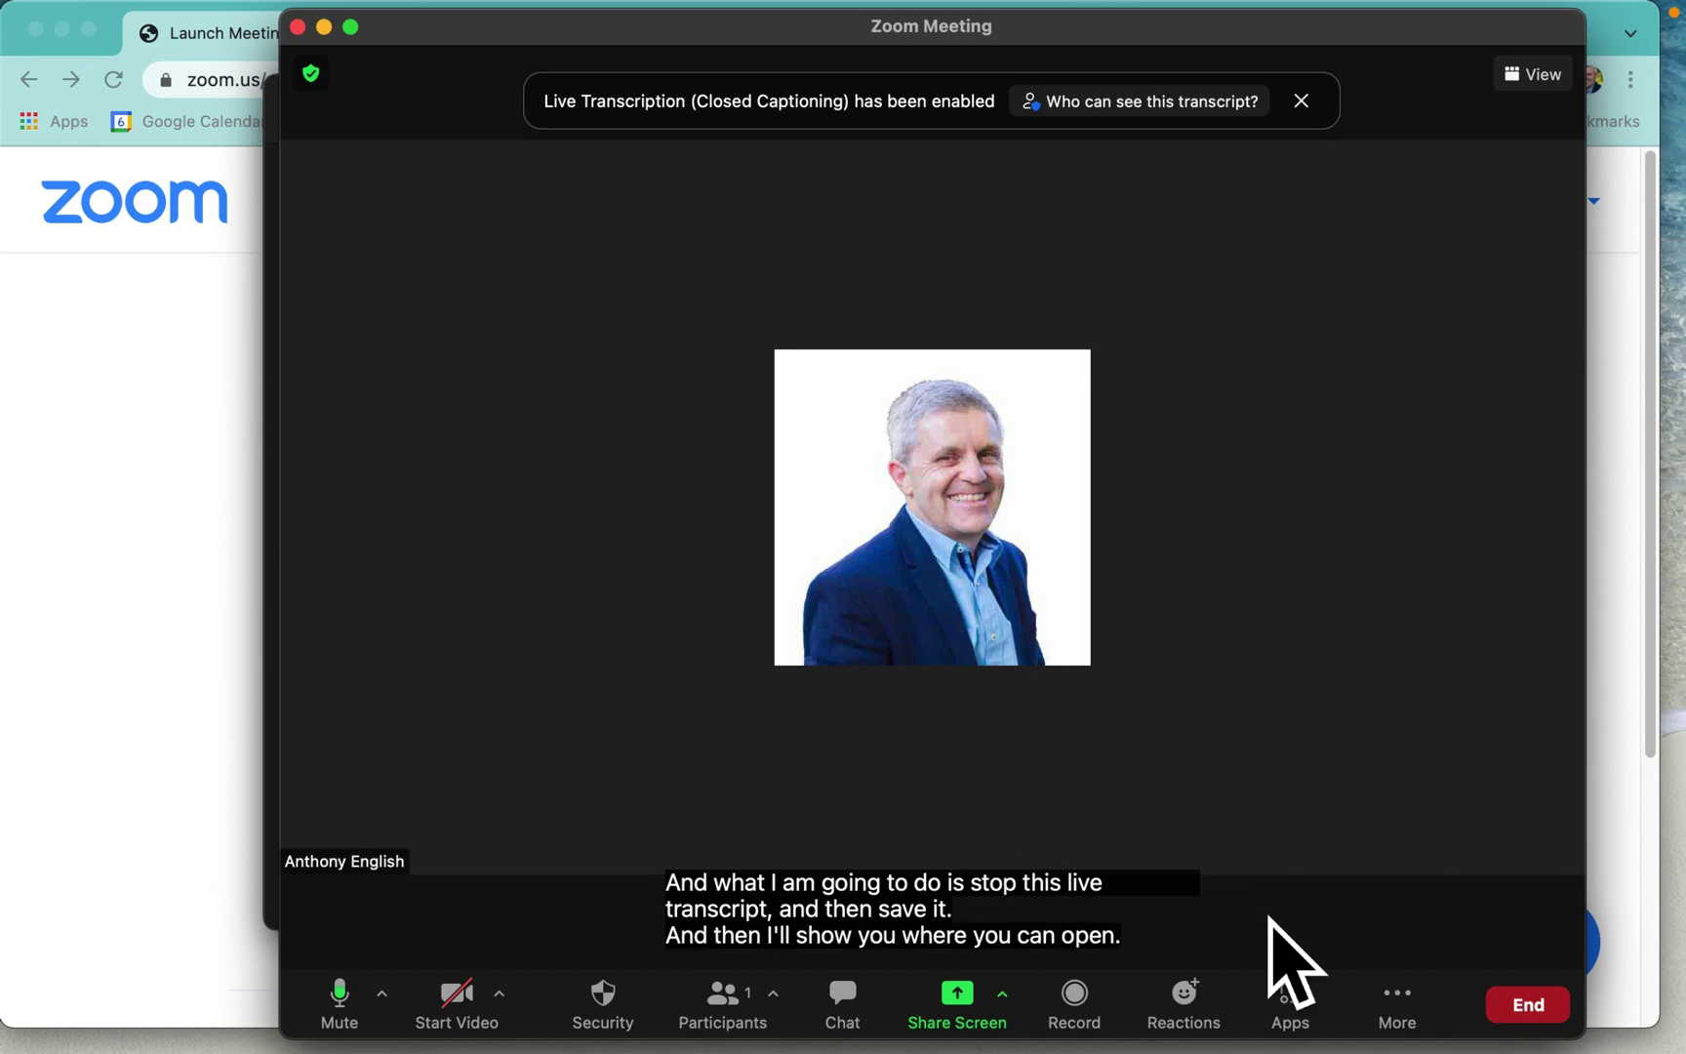
Step: Disable Live Transcription for the meeting
{"action": "left_click", "coordinate": [1411, 1019]}
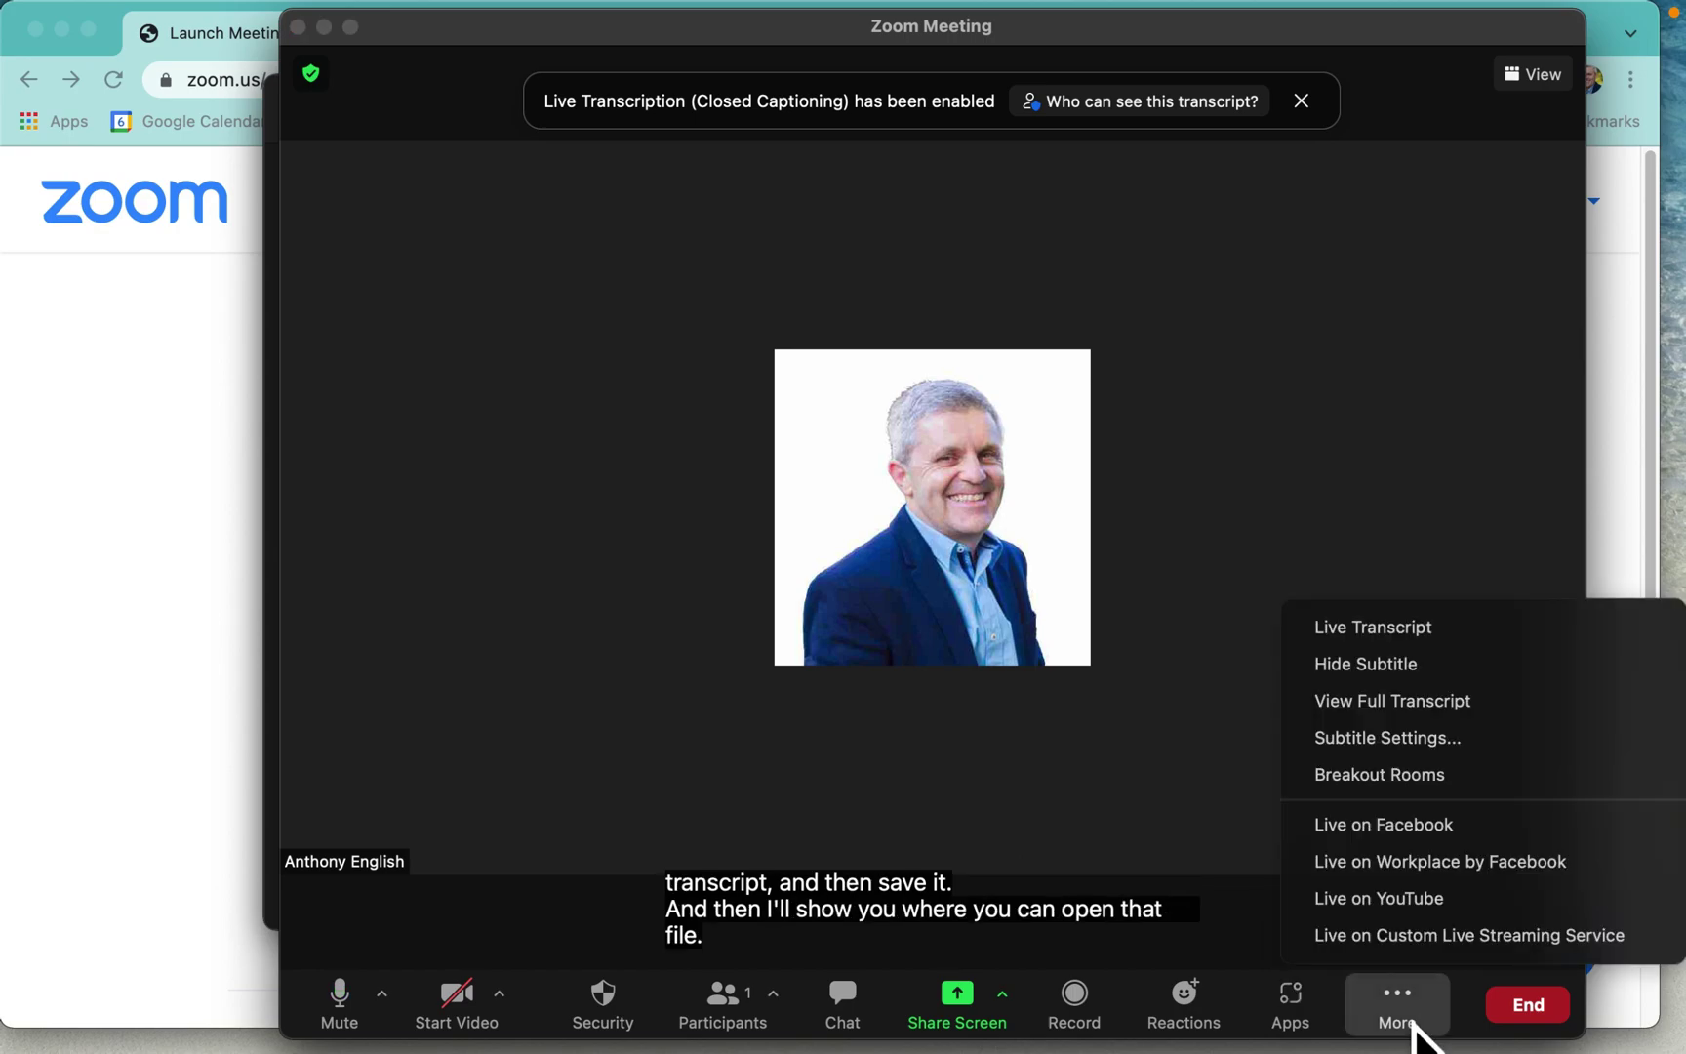
{"action": "left_click", "coordinate": [1442, 639]}
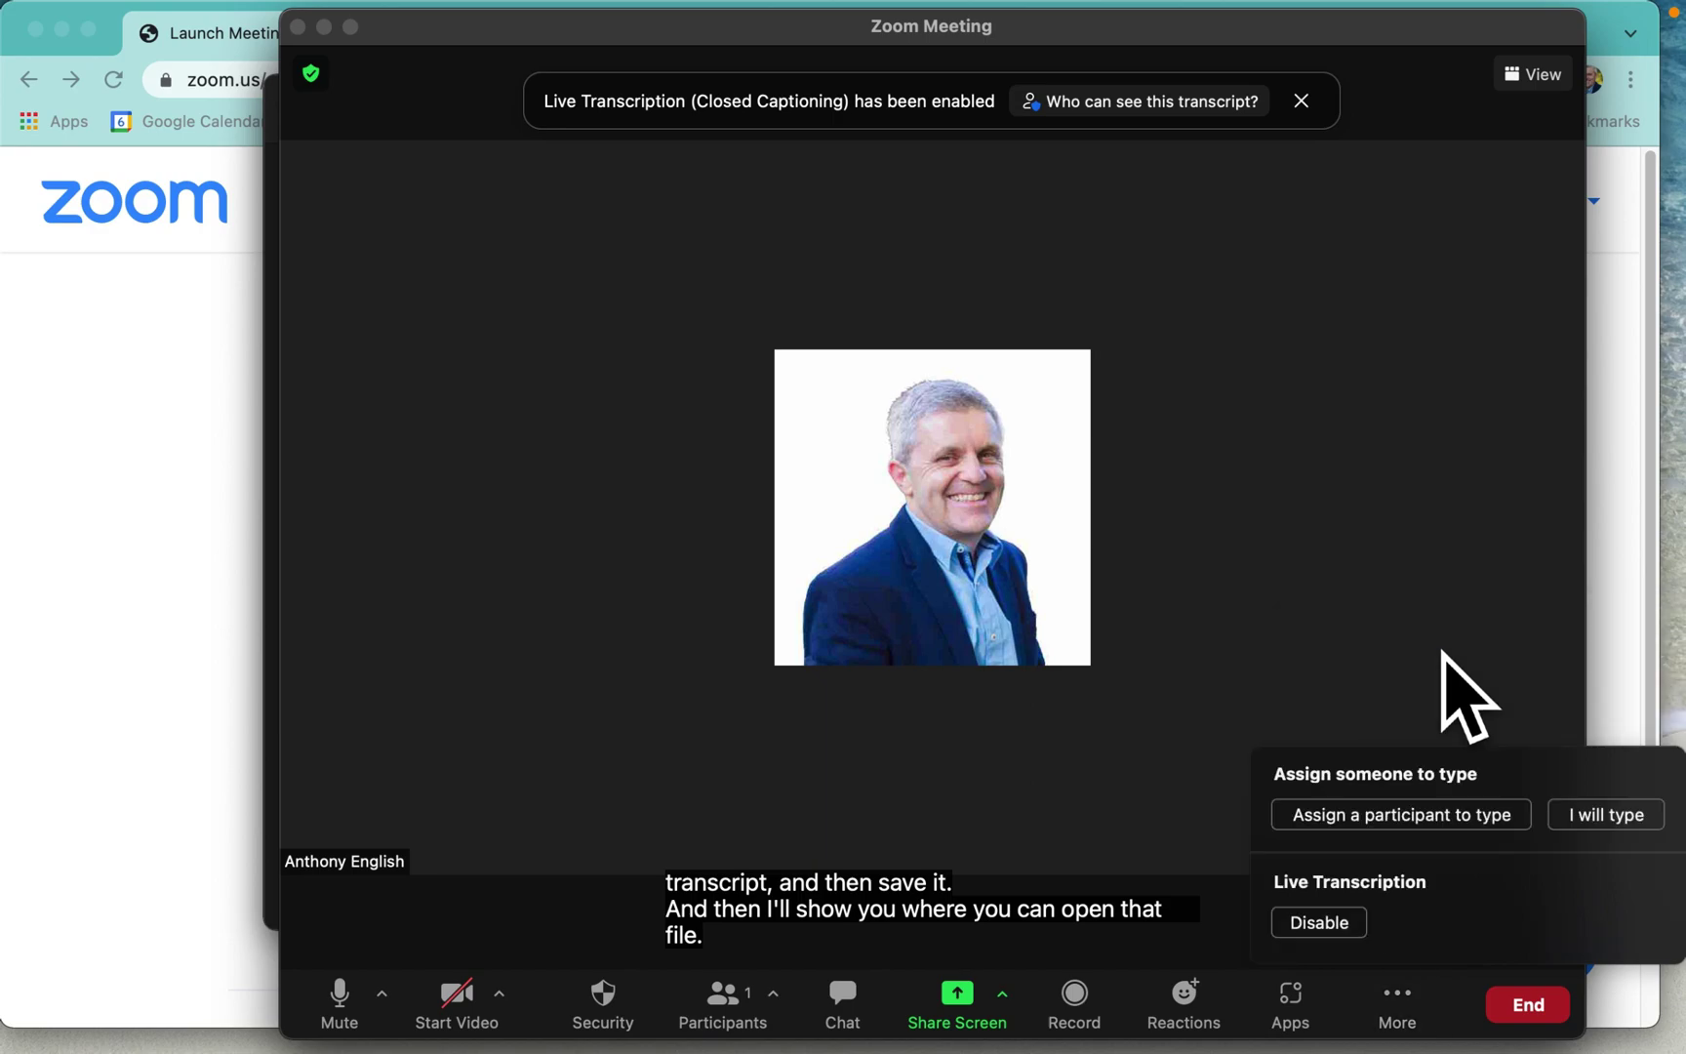
{"action": "left_click", "coordinate": [1343, 927]}
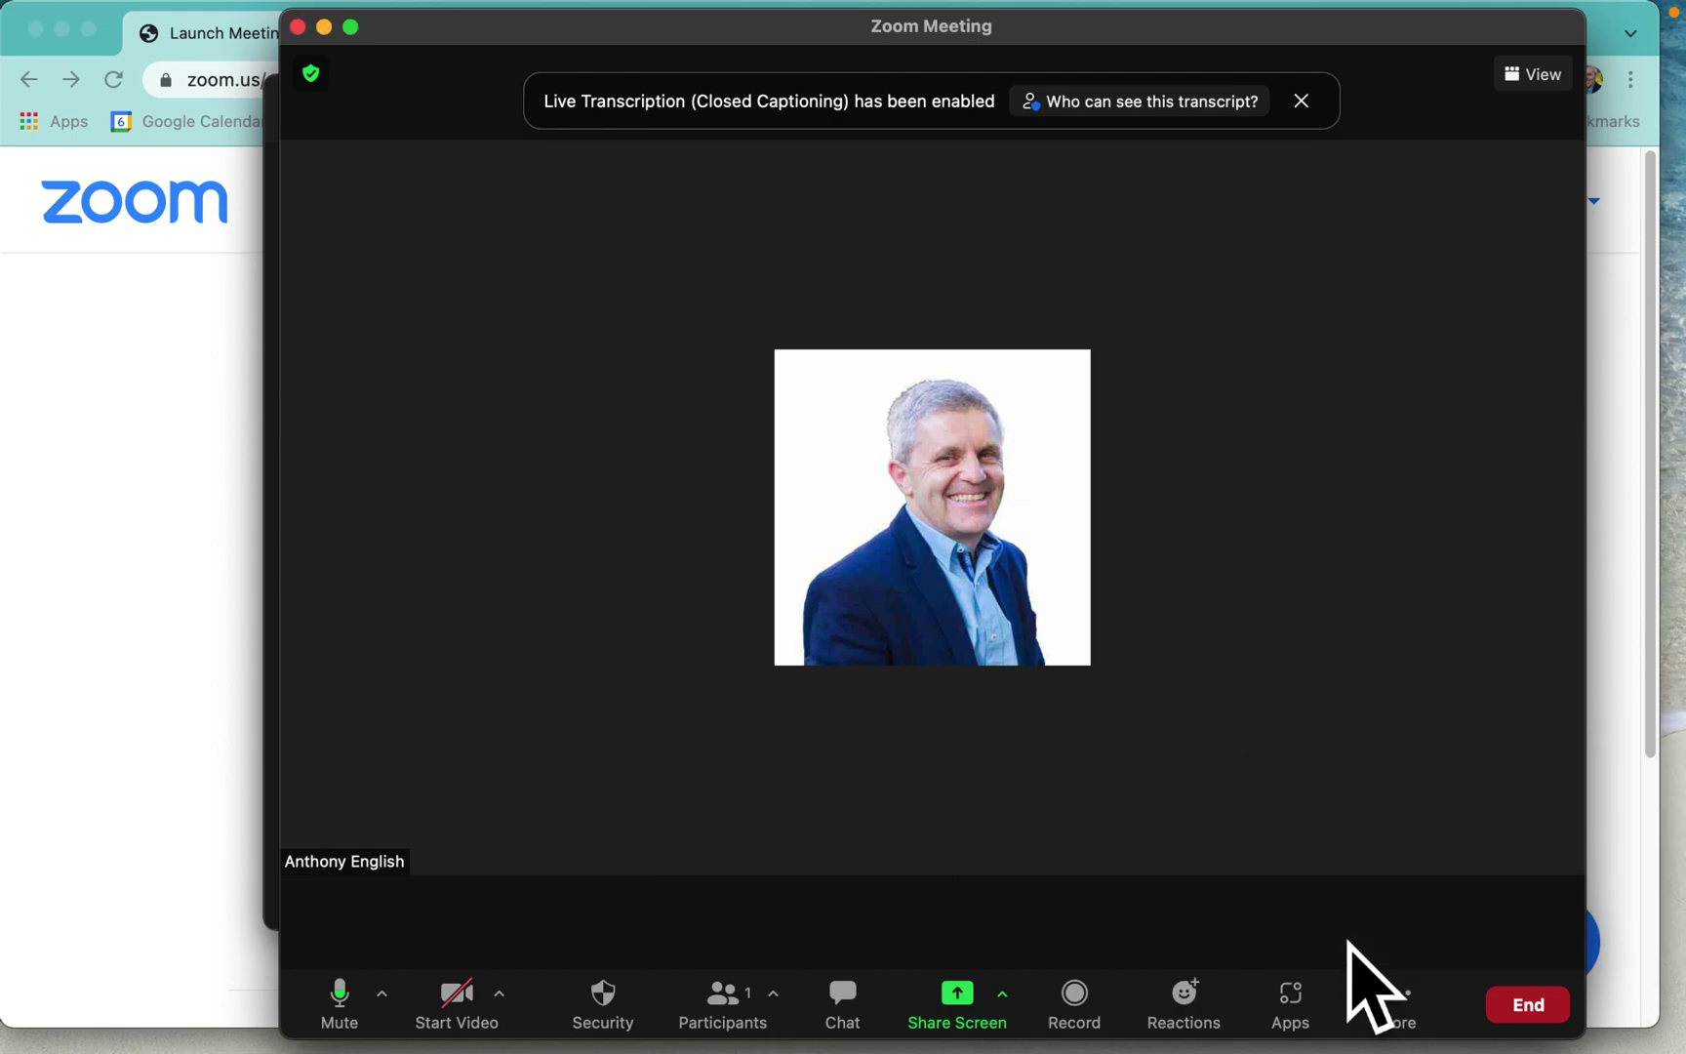
Step: Save the meeting's full transcript to a file, and end the meeting for all
{"action": "left_click", "coordinate": [1414, 1015]}
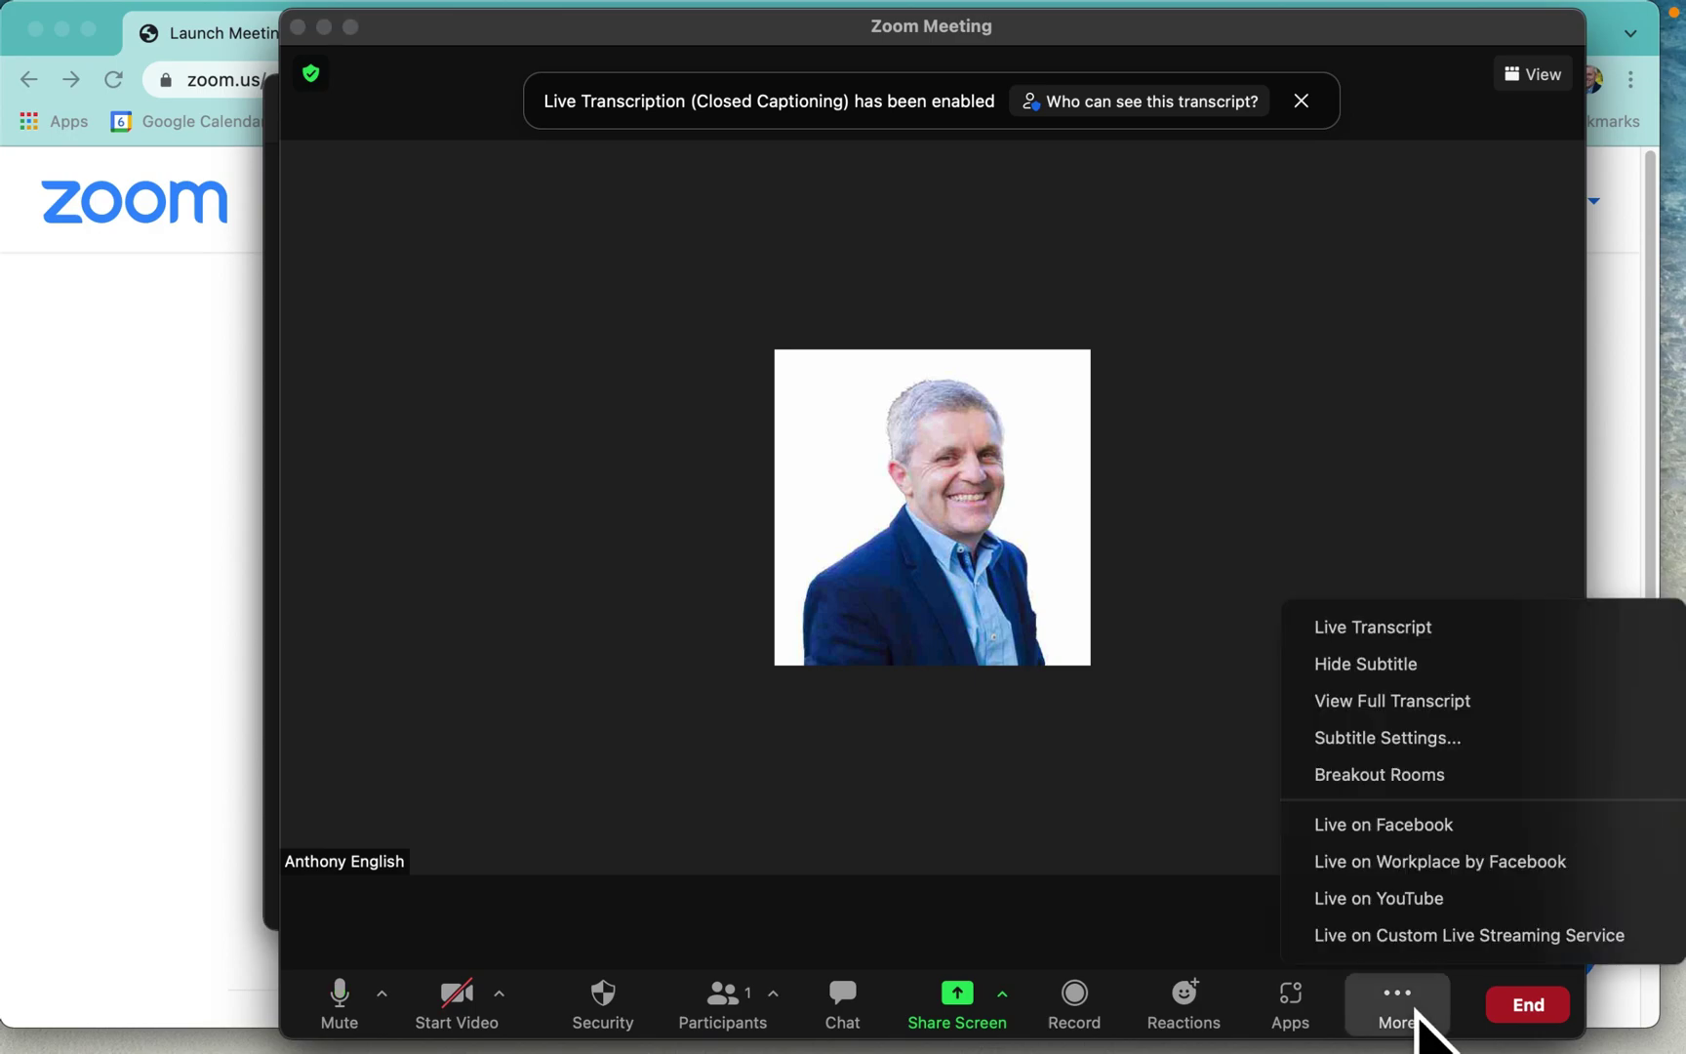
{"action": "left_click", "coordinate": [1459, 712]}
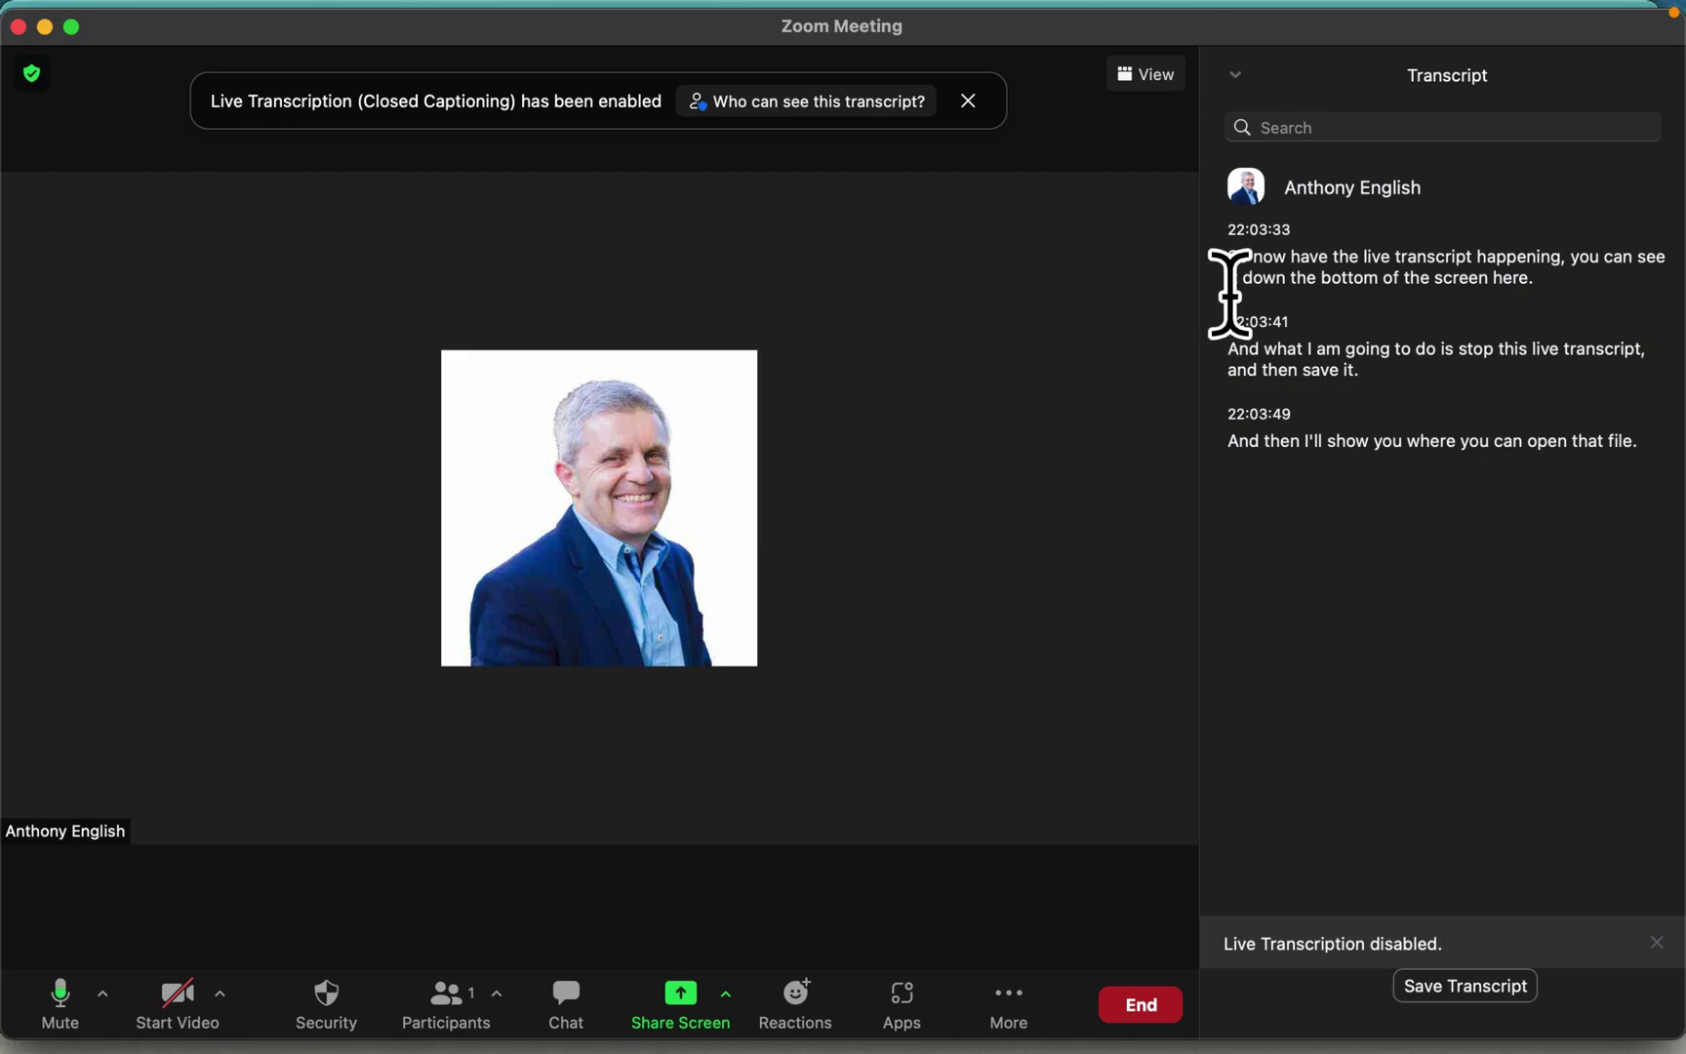
{"action": "left_click_drag", "start_coordinate": [1227, 257], "coordinate": [1525, 481]}
{"action": "left_click", "coordinate": [1502, 986]}
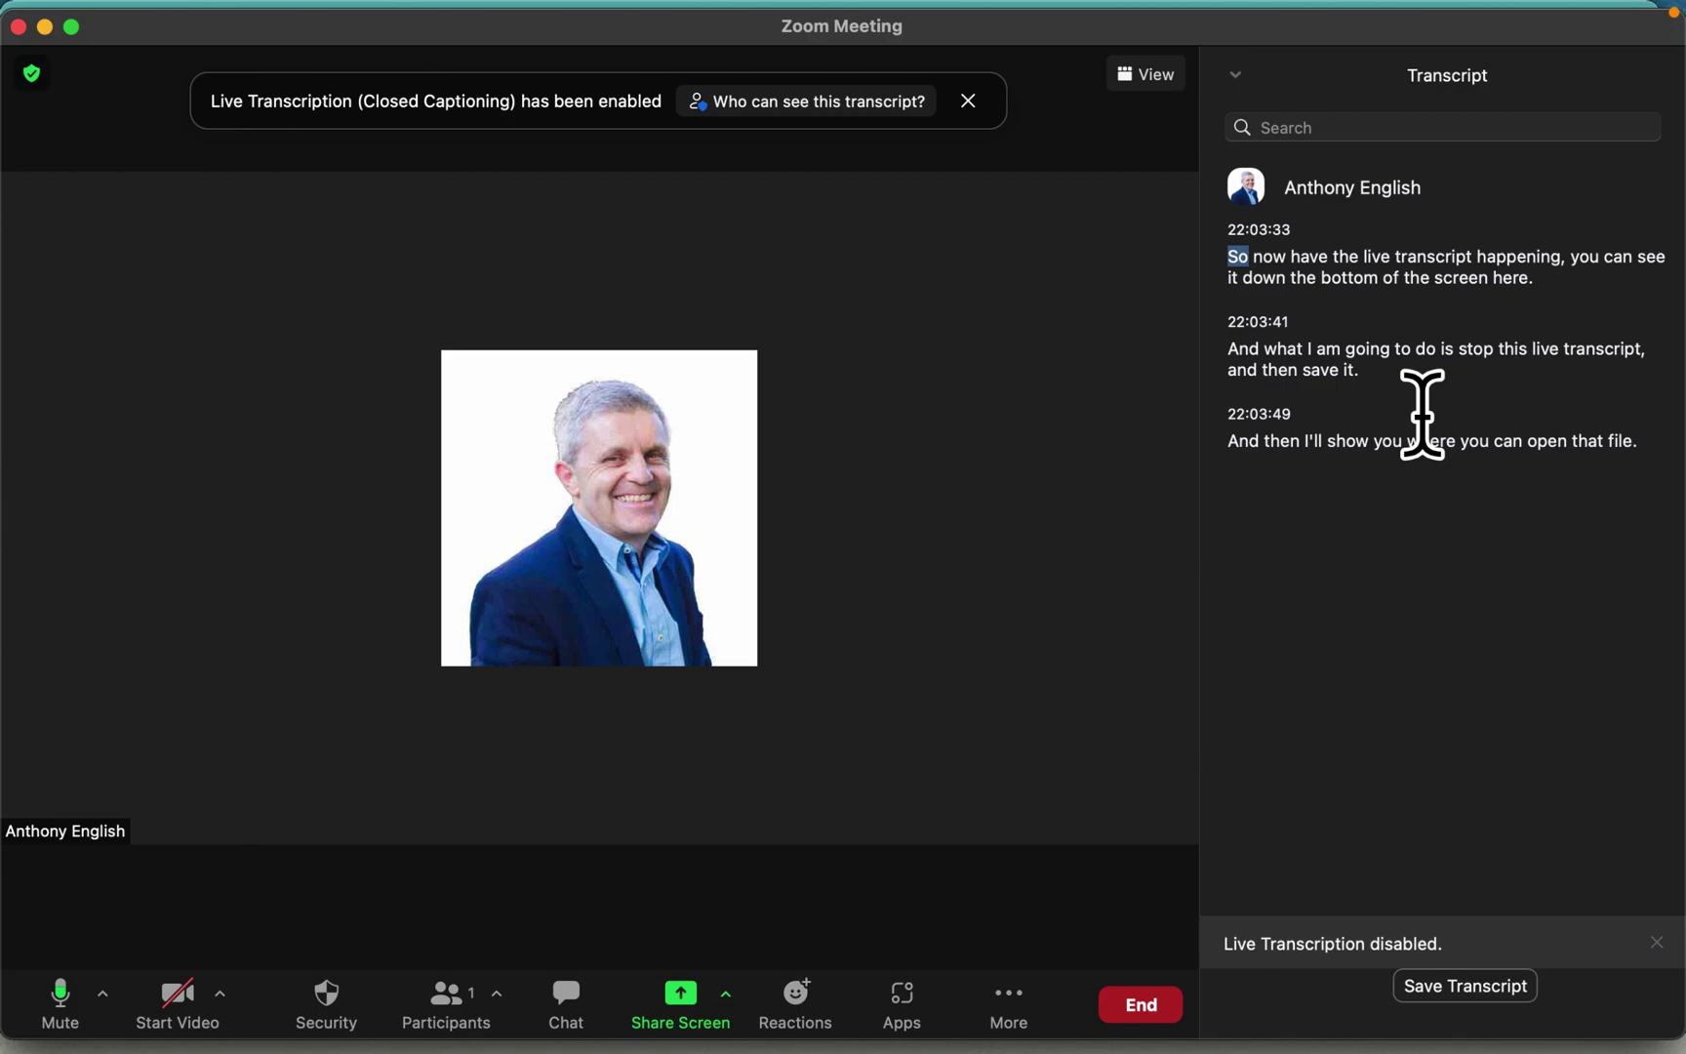
{"action": "left_click", "coordinate": [1480, 997]}
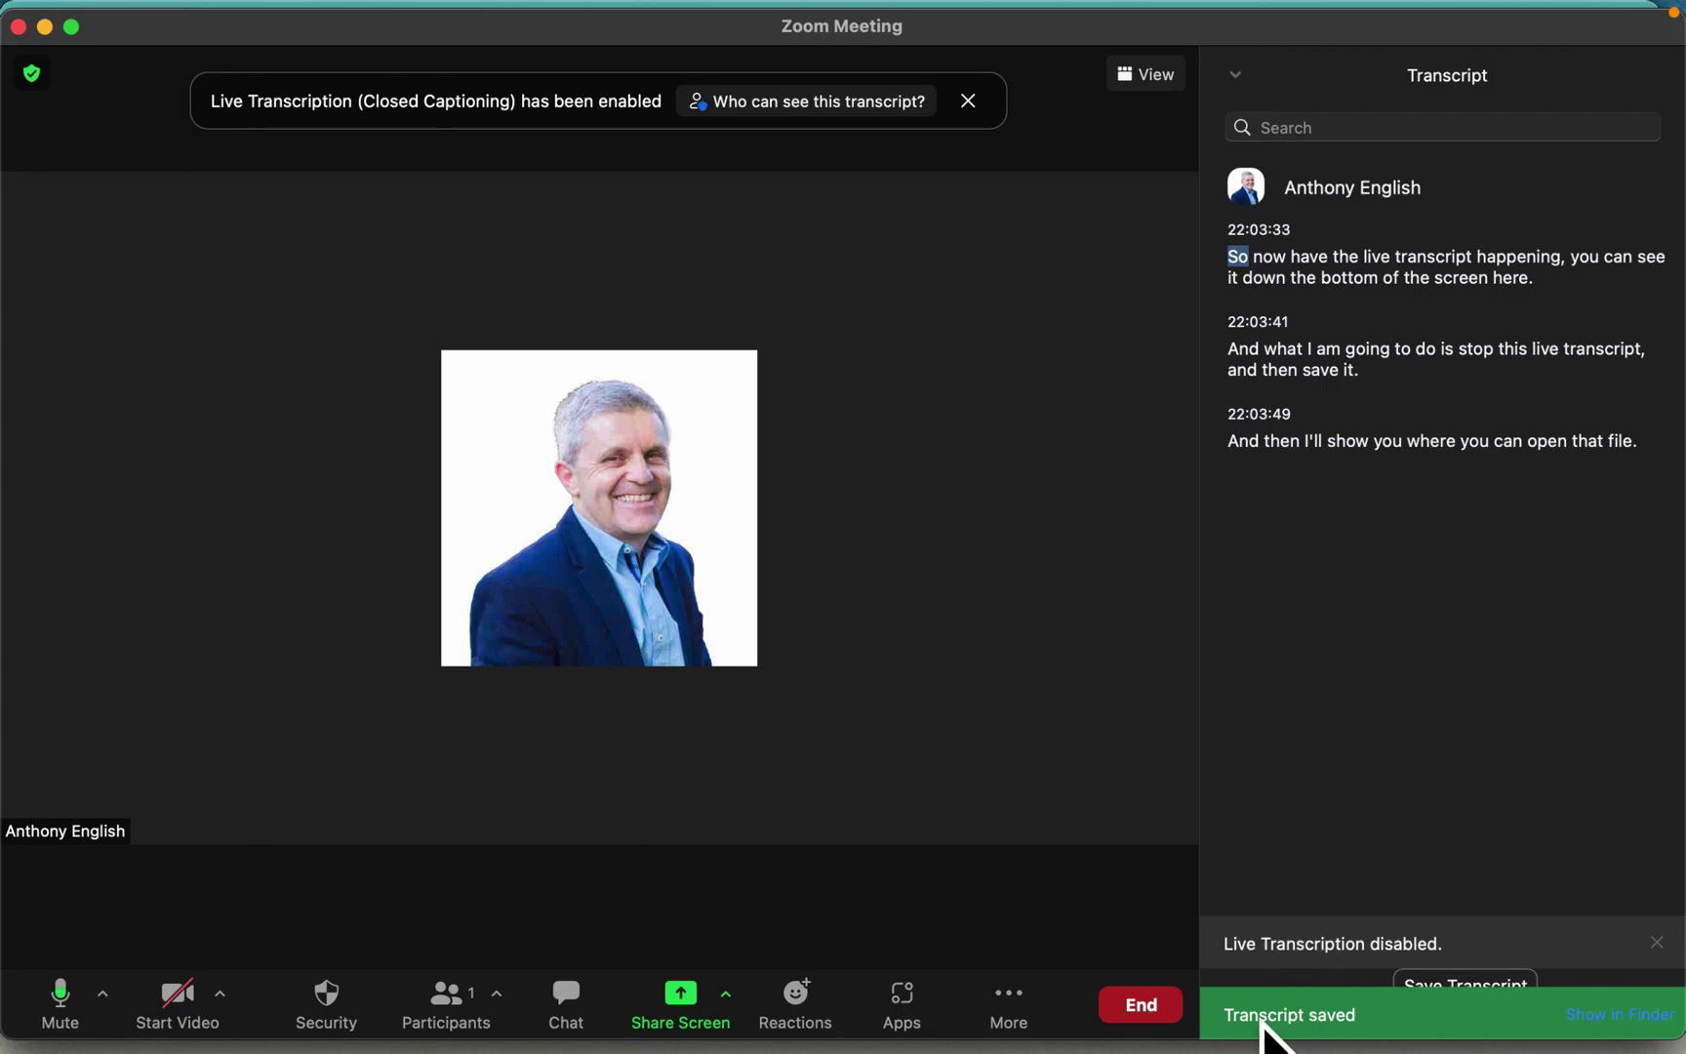
{"action": "left_click", "coordinate": [1168, 1015]}
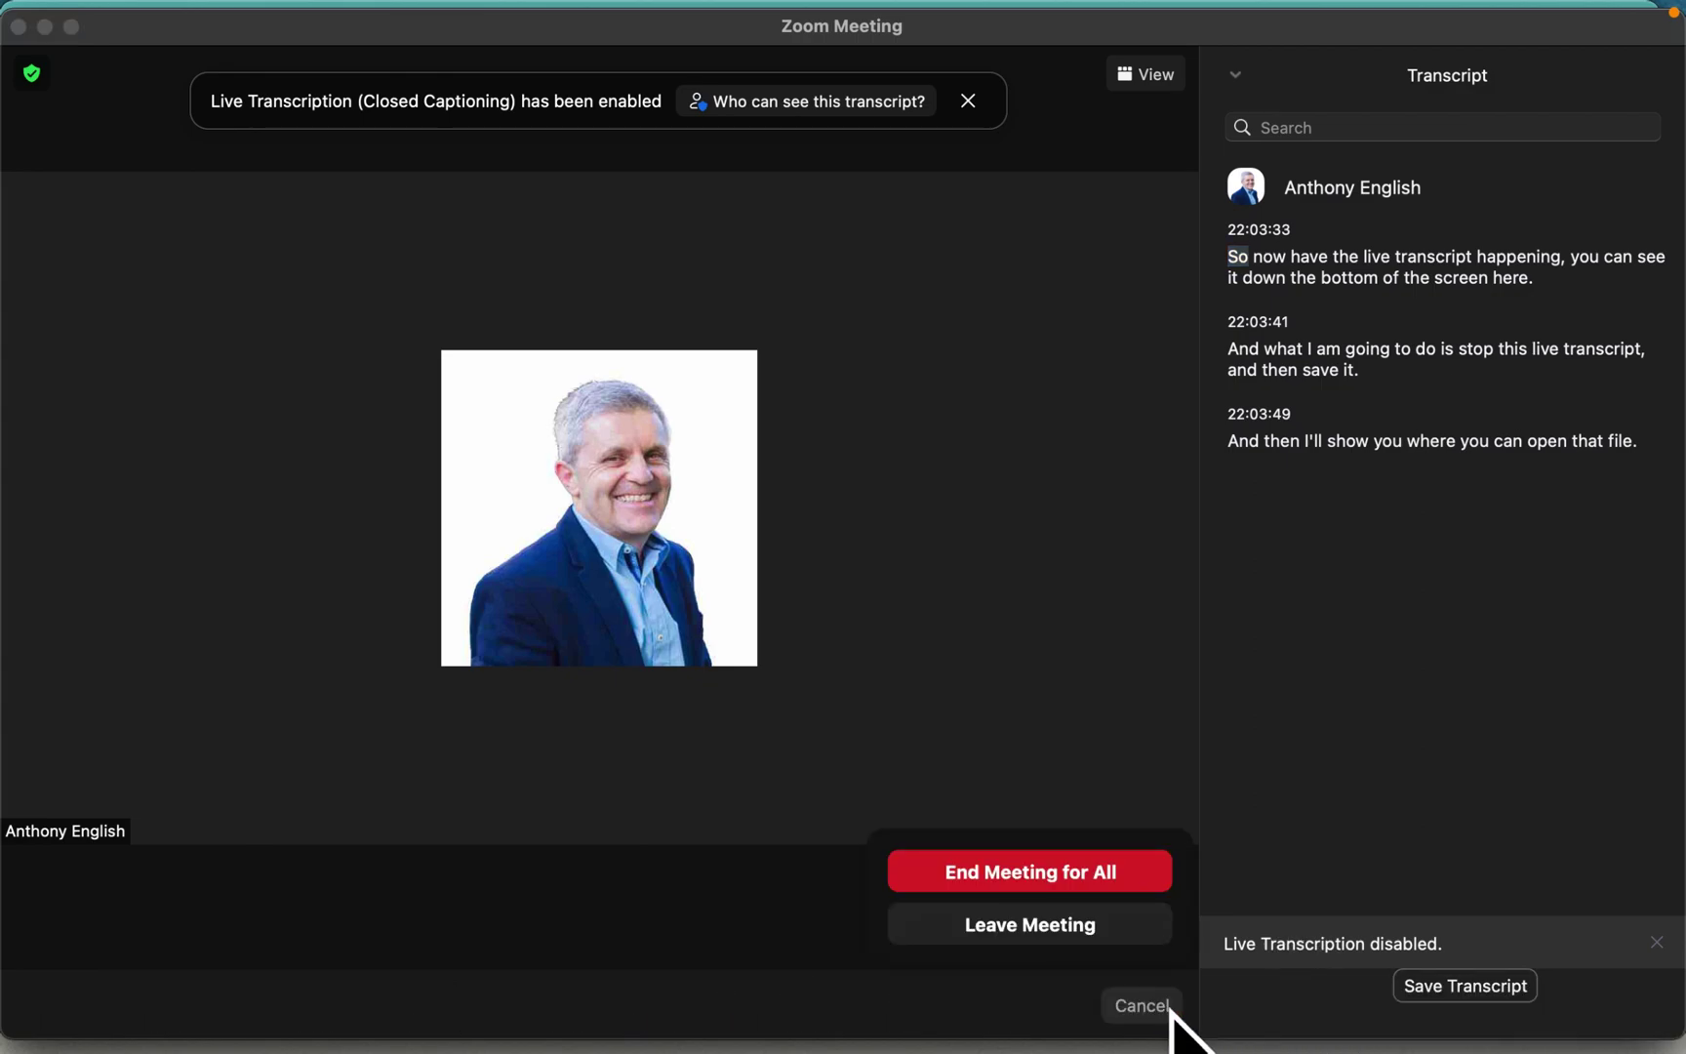
{"action": "left_click", "coordinate": [1148, 888]}
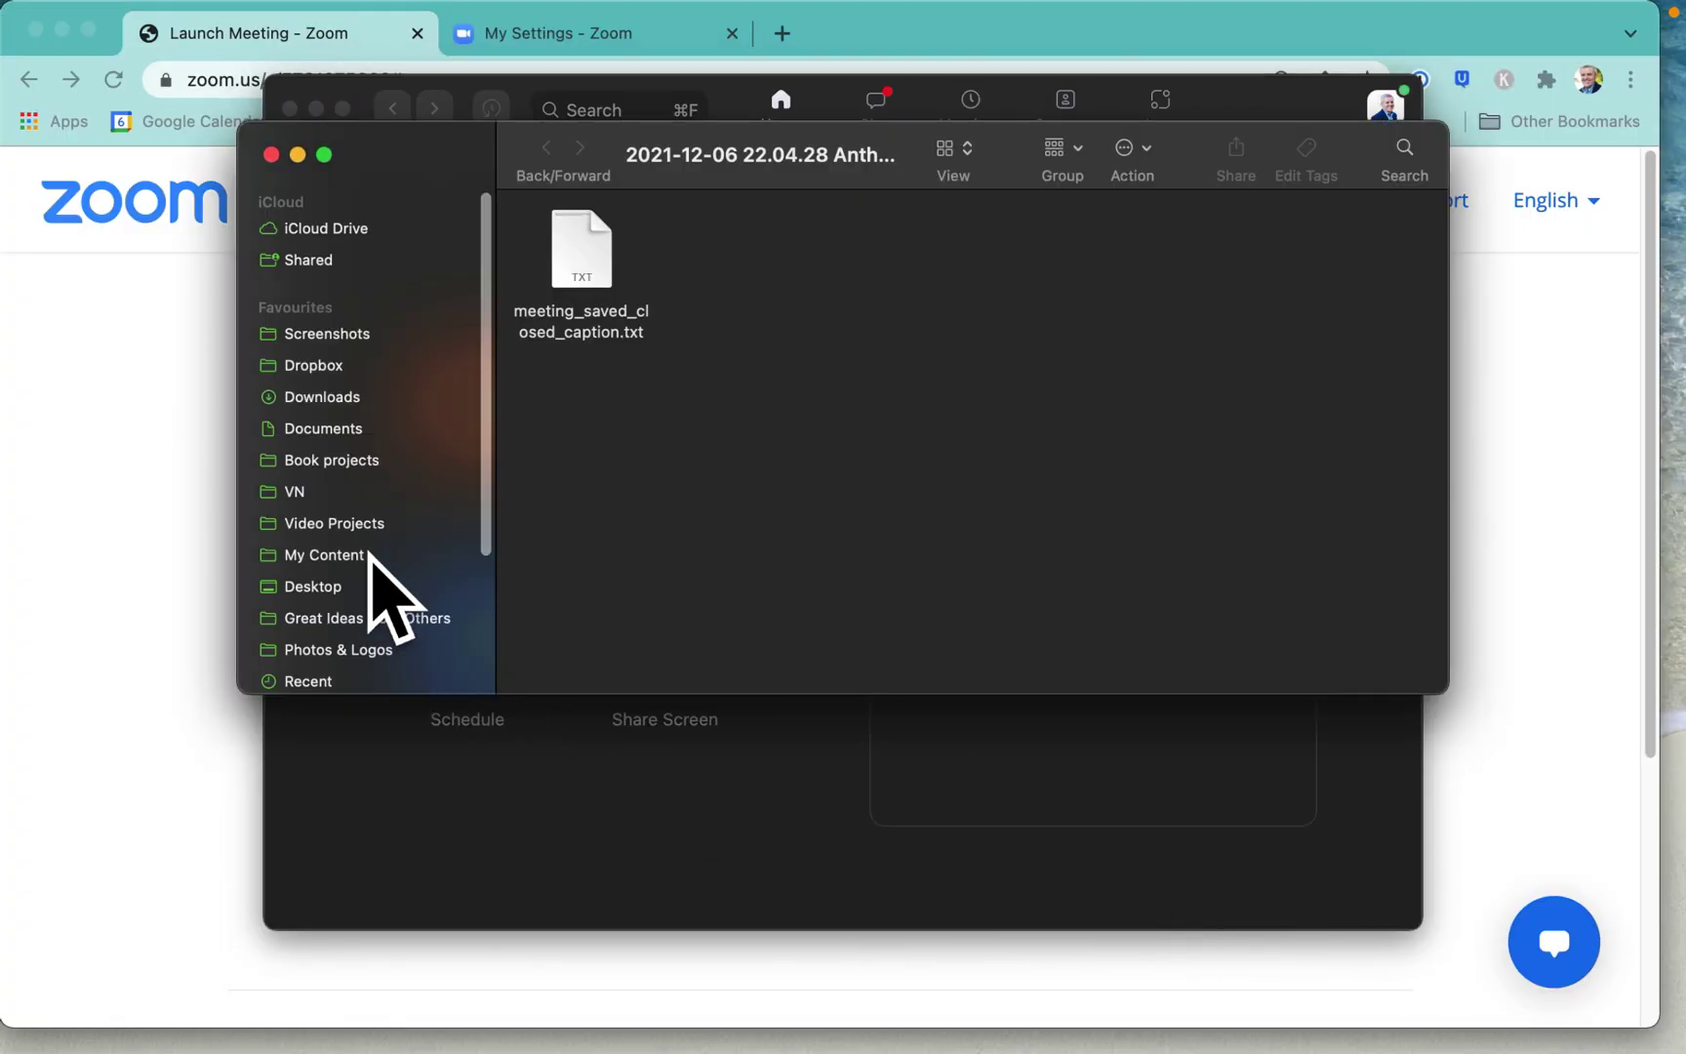
Step: Browse in Finder to the Zoom folder within Documents and open the meeting folder dated 2021-12-06 22.04.28
{"action": "left_click", "coordinate": [353, 437]}
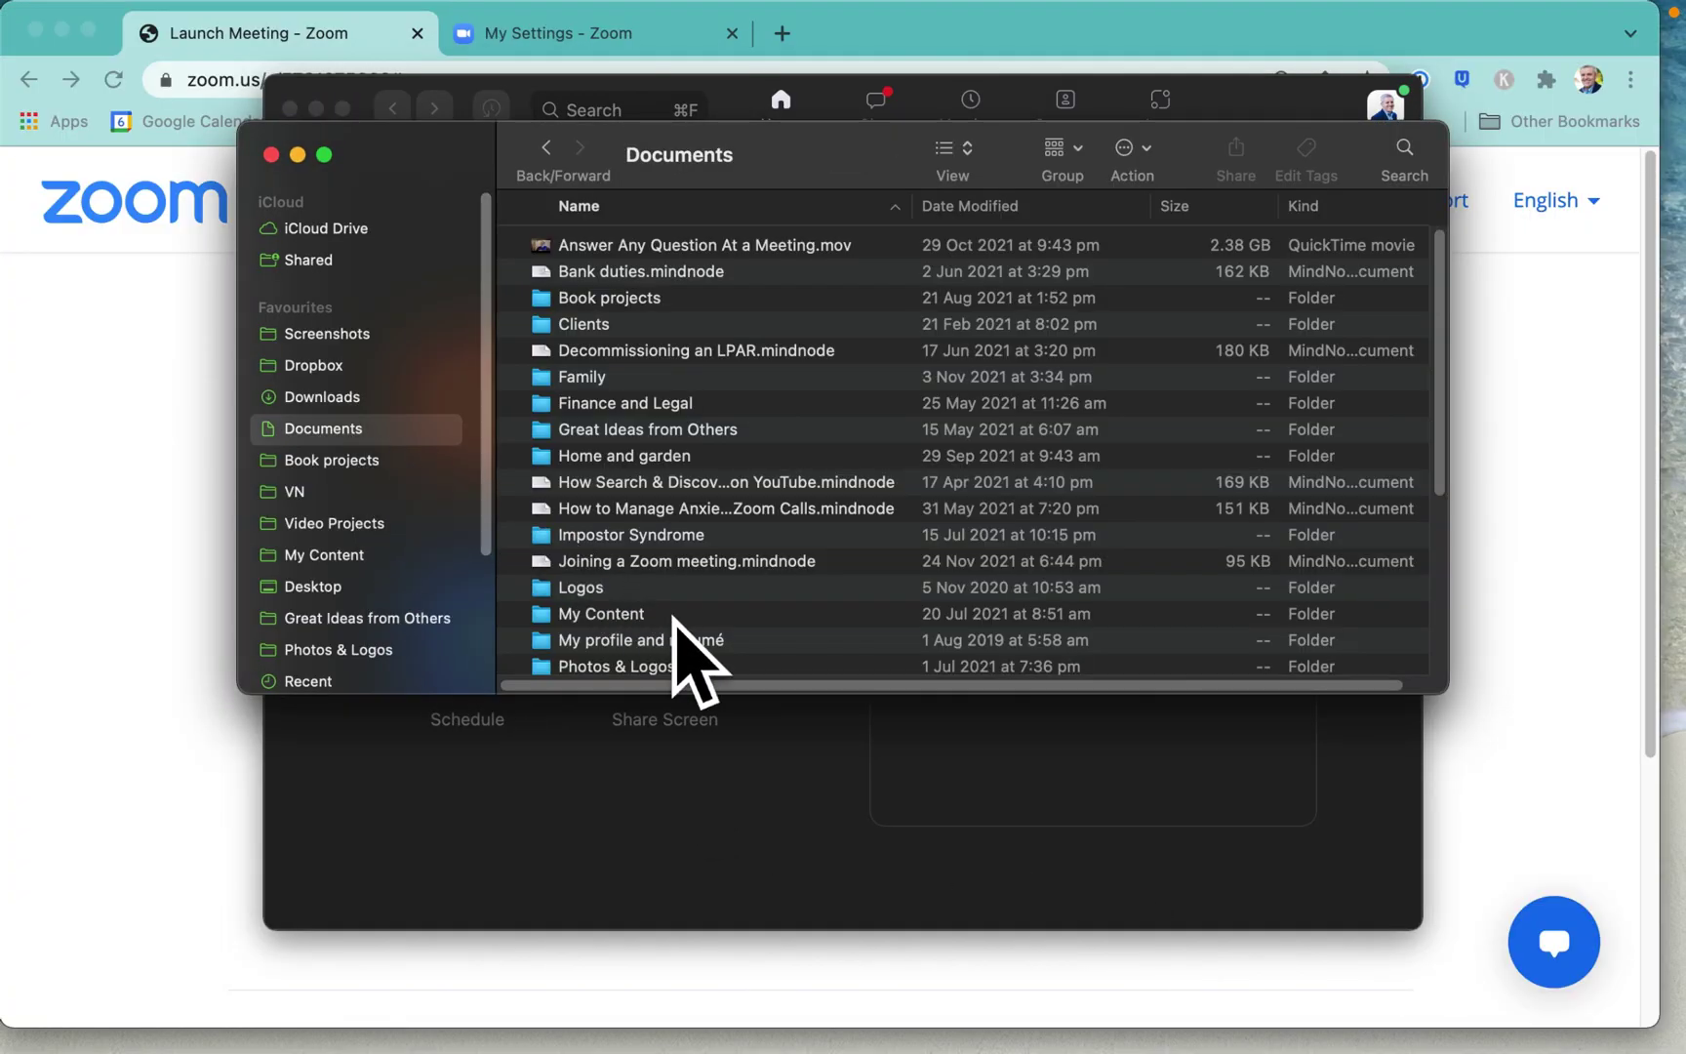
{"action": "scroll", "coordinate": [634, 661], "scroll_direction": "down", "scroll_amount": 5}
{"action": "double_click", "coordinate": [596, 656]}
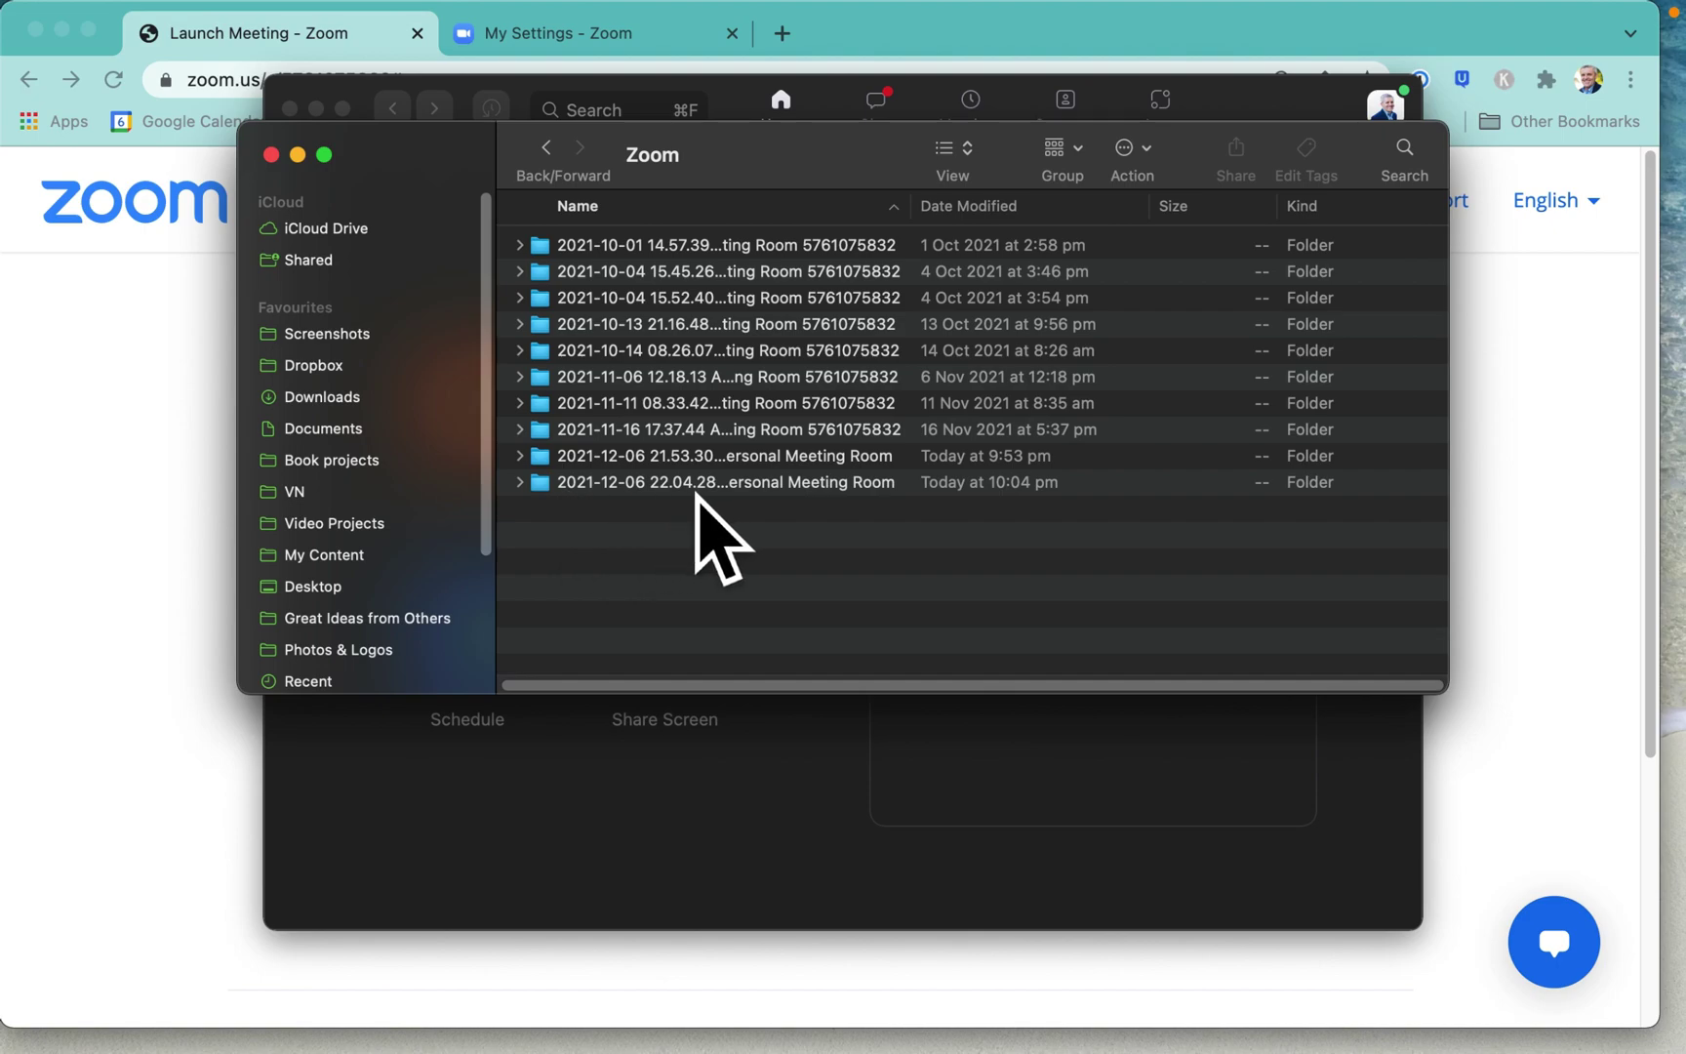
{"action": "left_click", "coordinate": [692, 490]}
{"action": "double_click", "coordinate": [692, 484]}
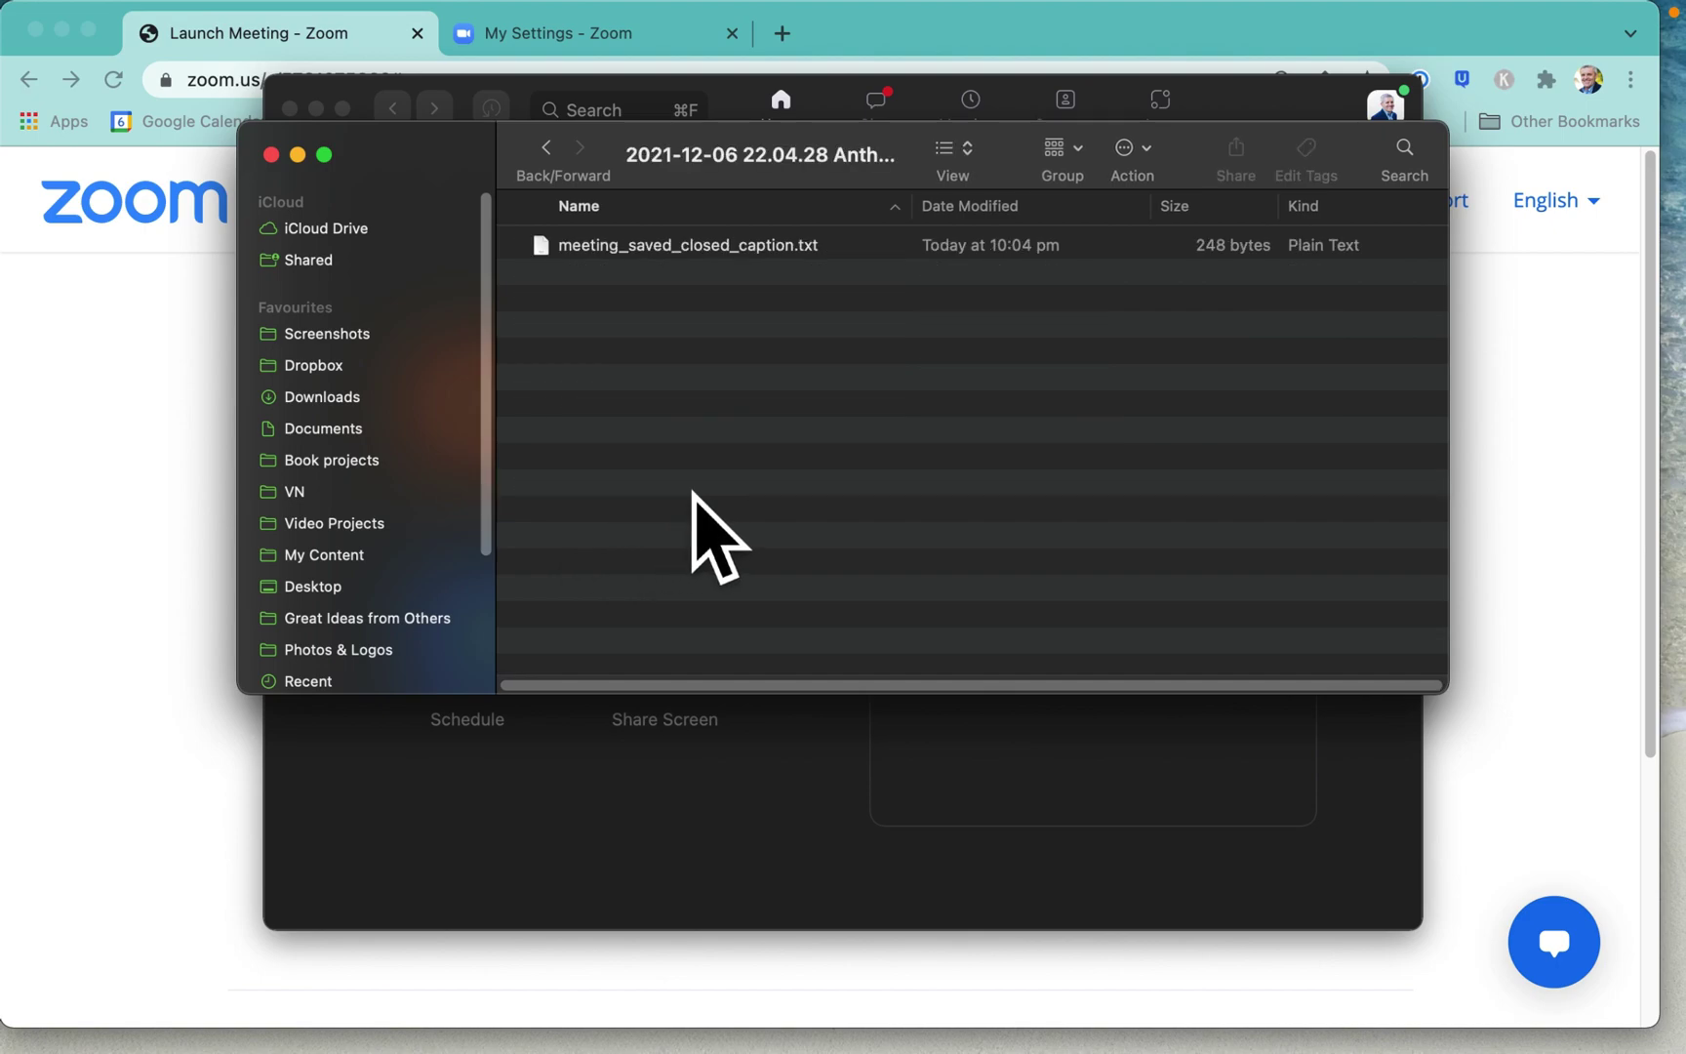
Step: Open meeting_saved_closed_caption.txt, highlight its whole transcript text for review, and close the file
{"action": "right_click", "coordinate": [722, 260]}
{"action": "left_click", "coordinate": [652, 266]}
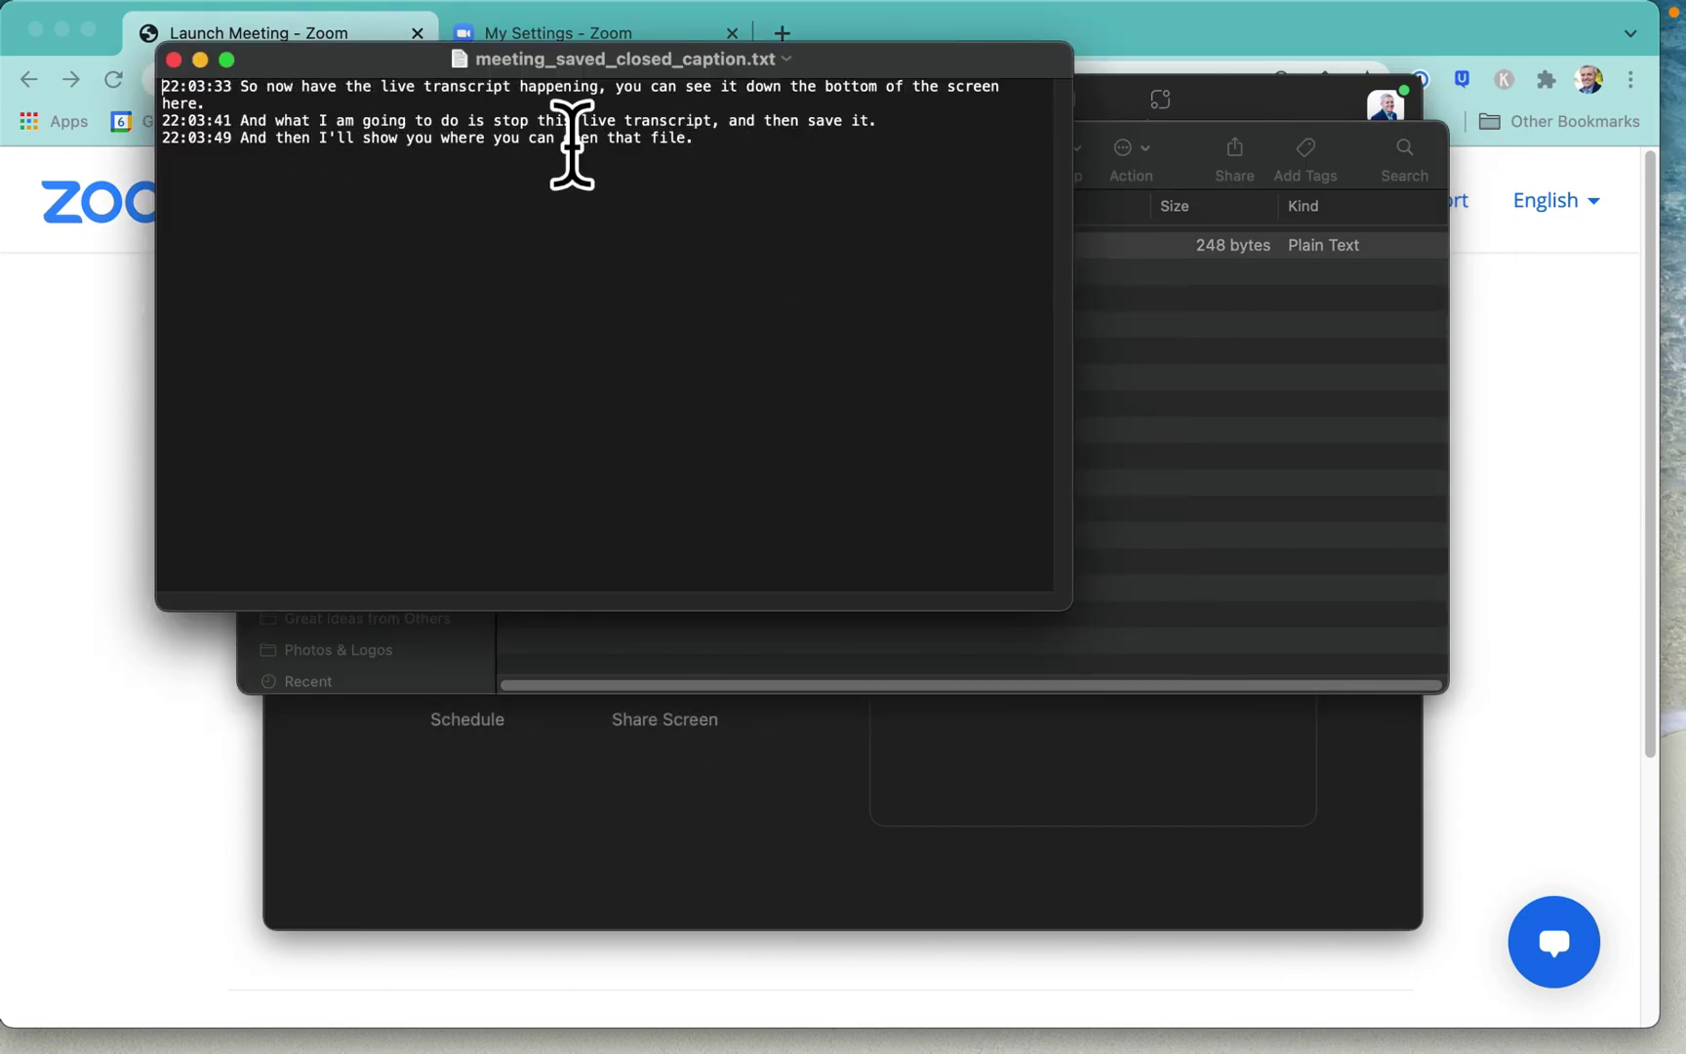
{"action": "left_click_drag", "start_coordinate": [163, 88], "coordinate": [770, 185]}
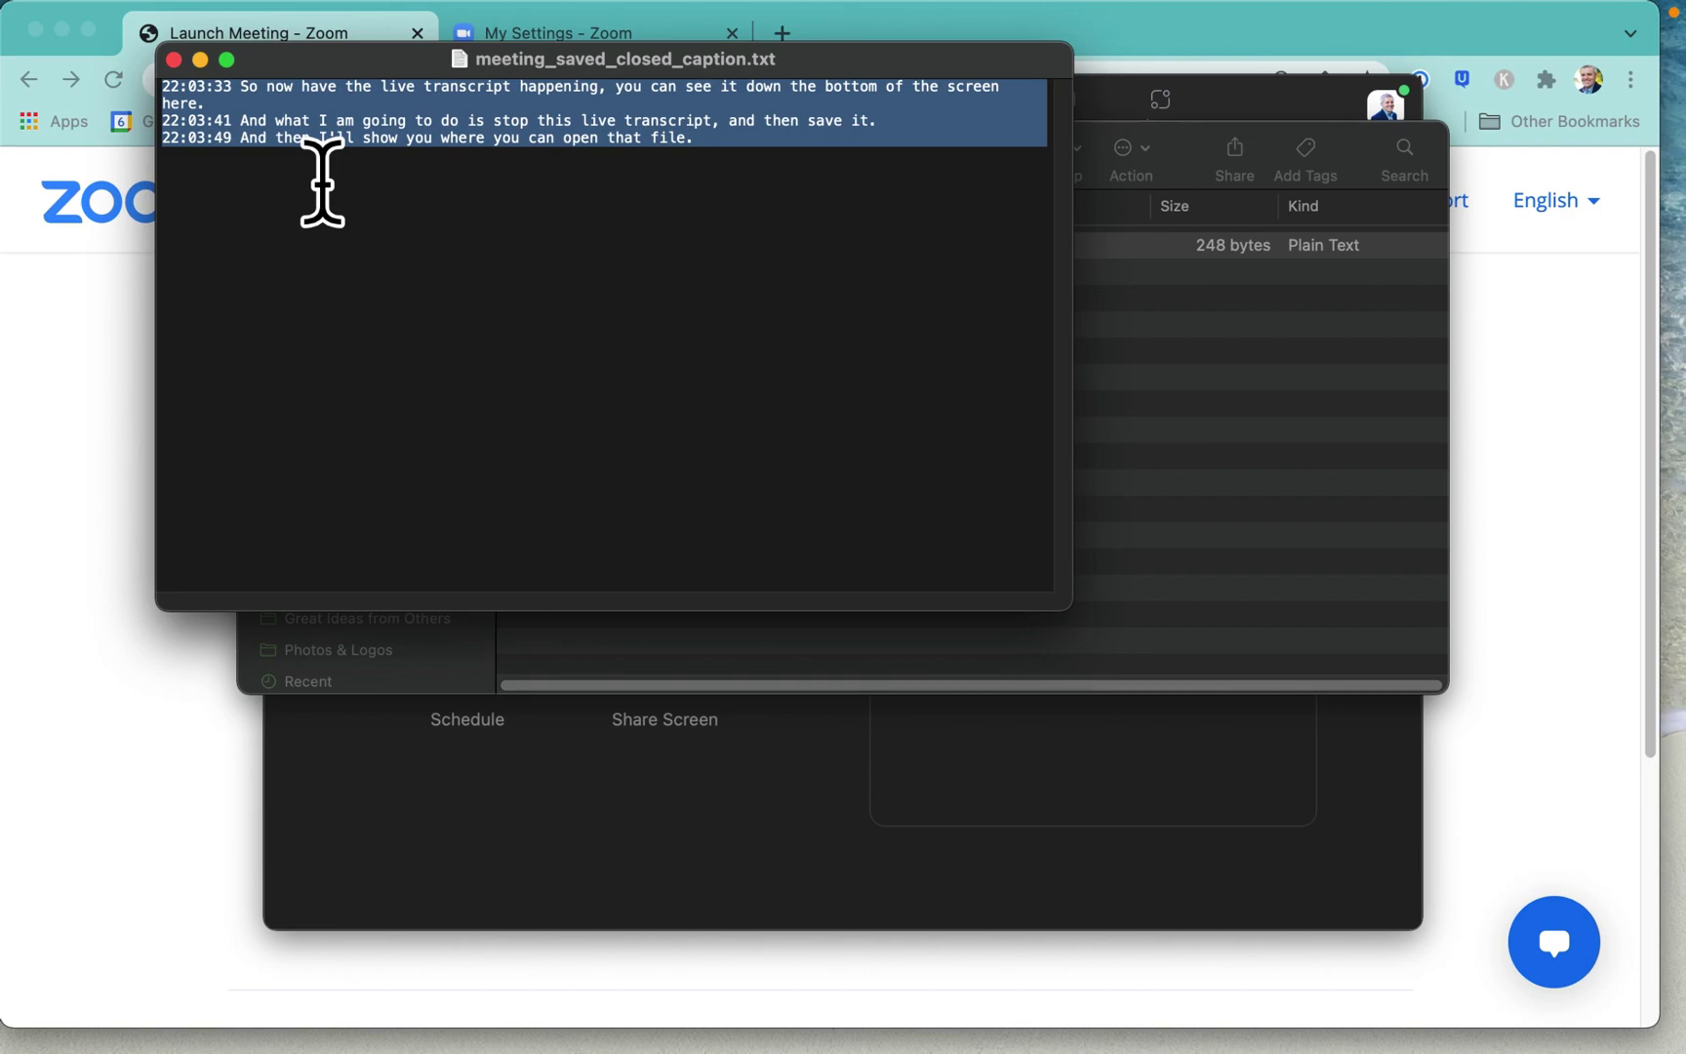
{"action": "left_click", "coordinate": [175, 60]}
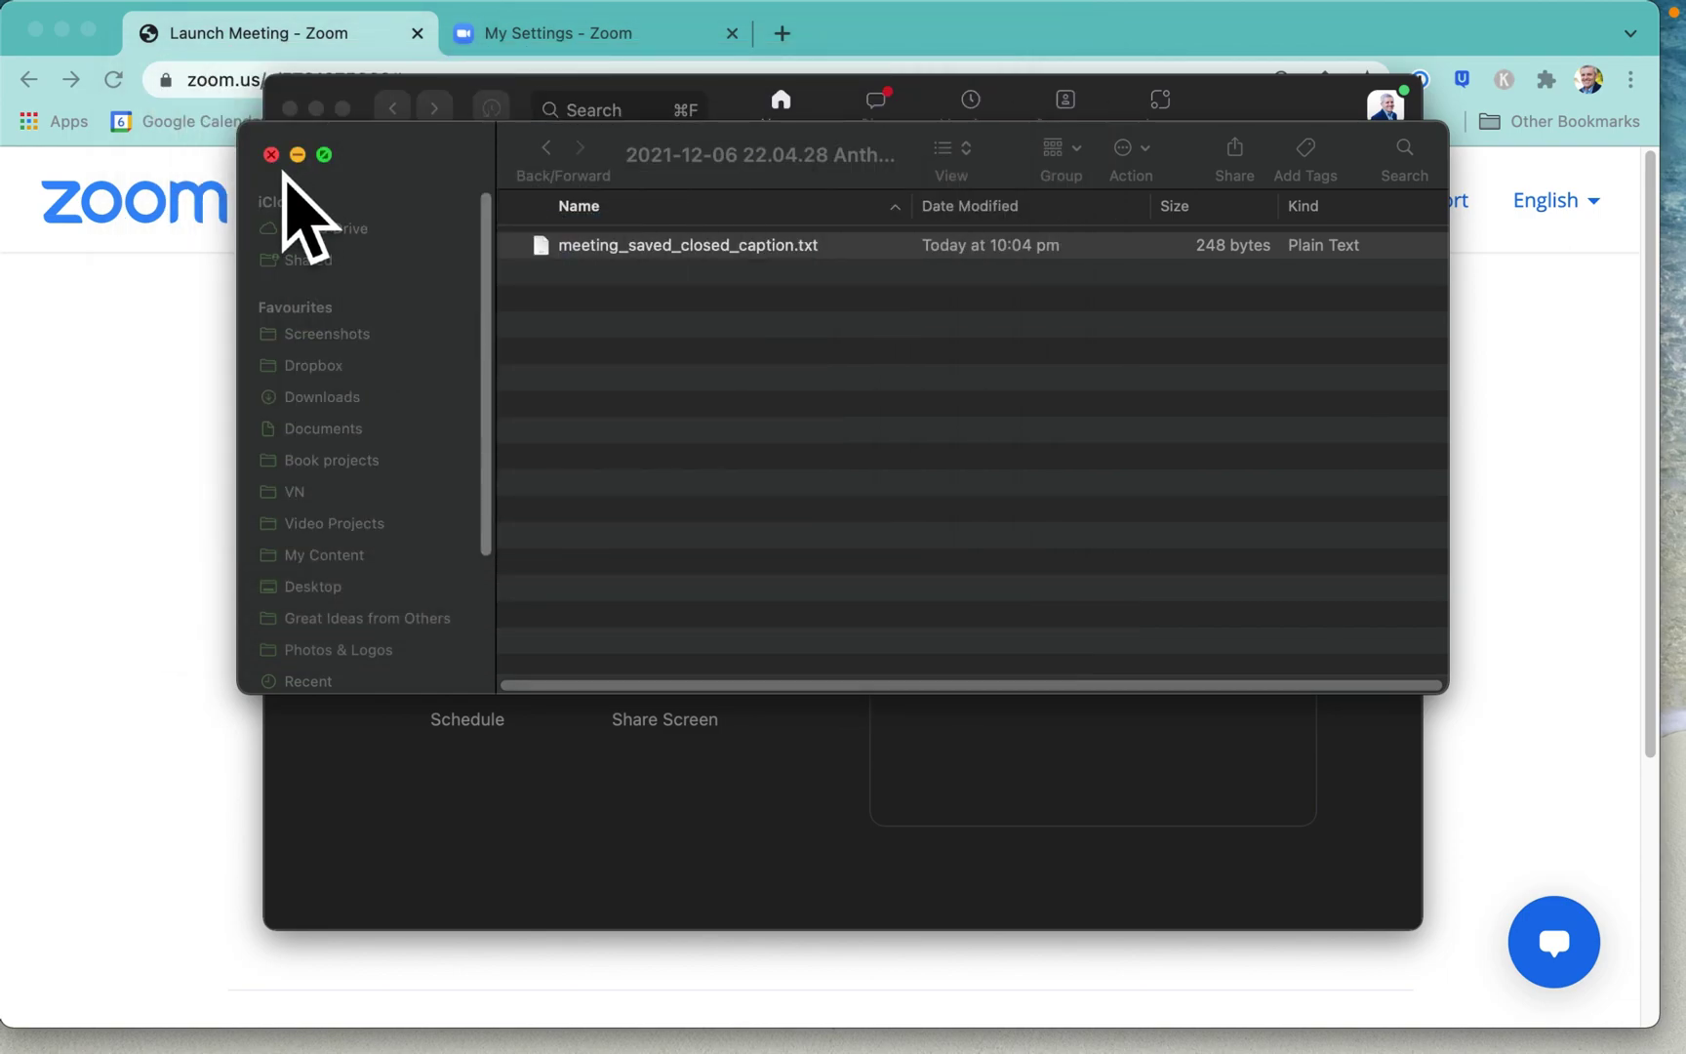